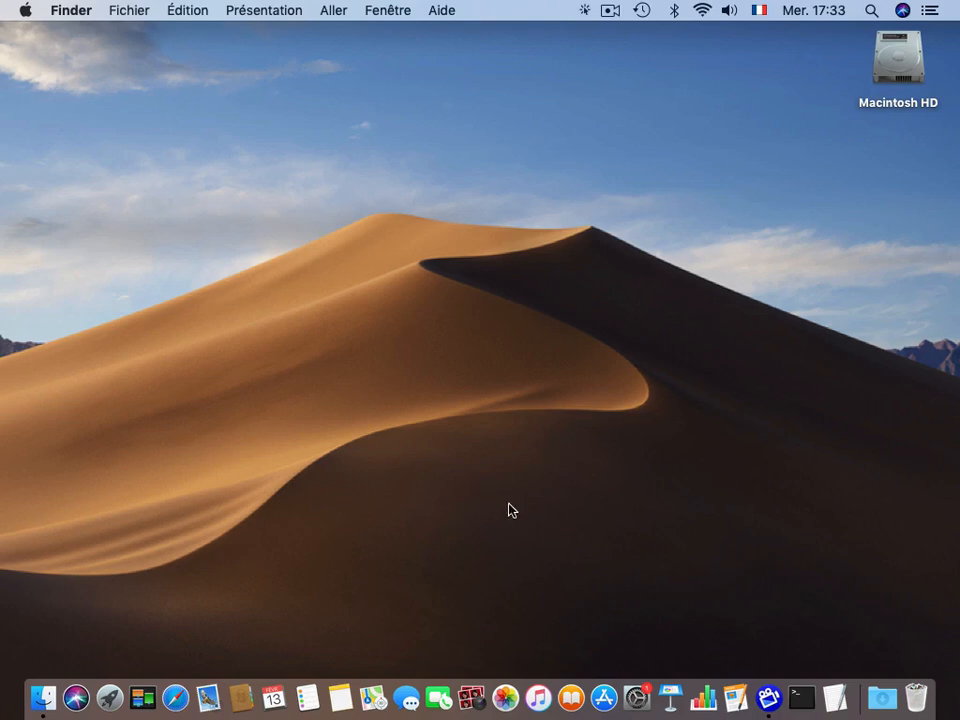
- Switch the macOS appearance to Sombre in the Général settings of Préférences Système, then close the settings window
left_click(639, 694)
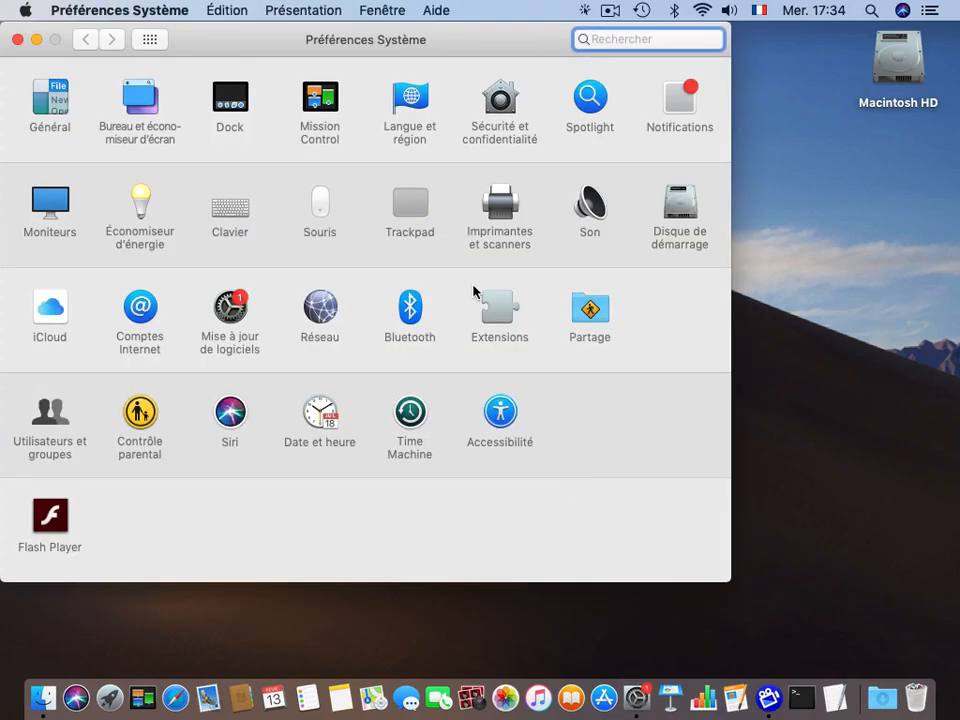
left_click_drag(300, 43, 372, 66)
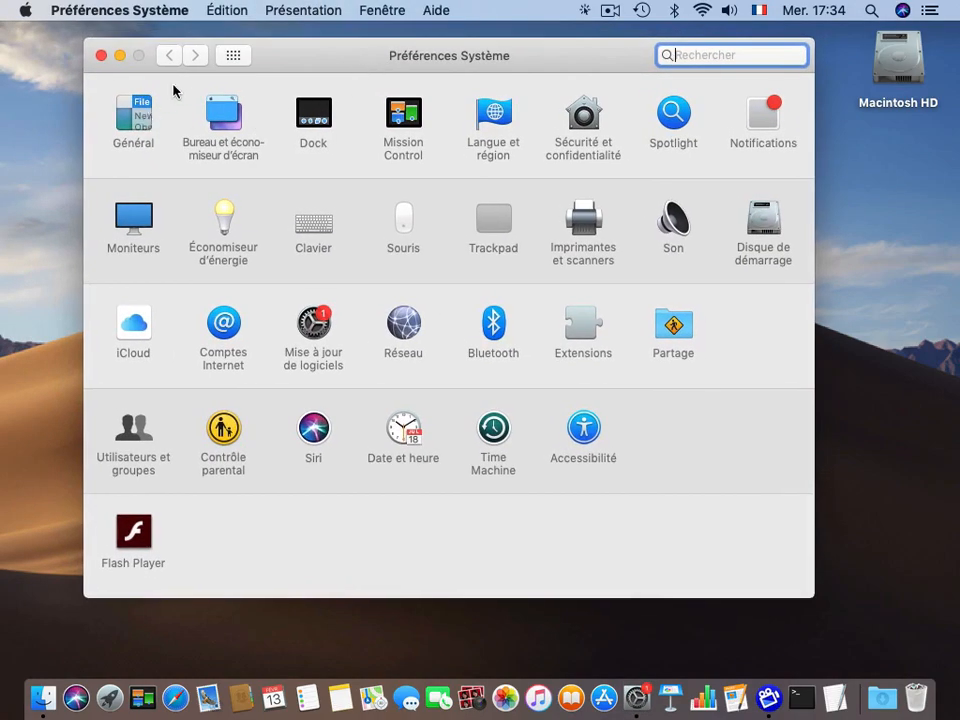
left_click_drag(362, 56, 390, 54)
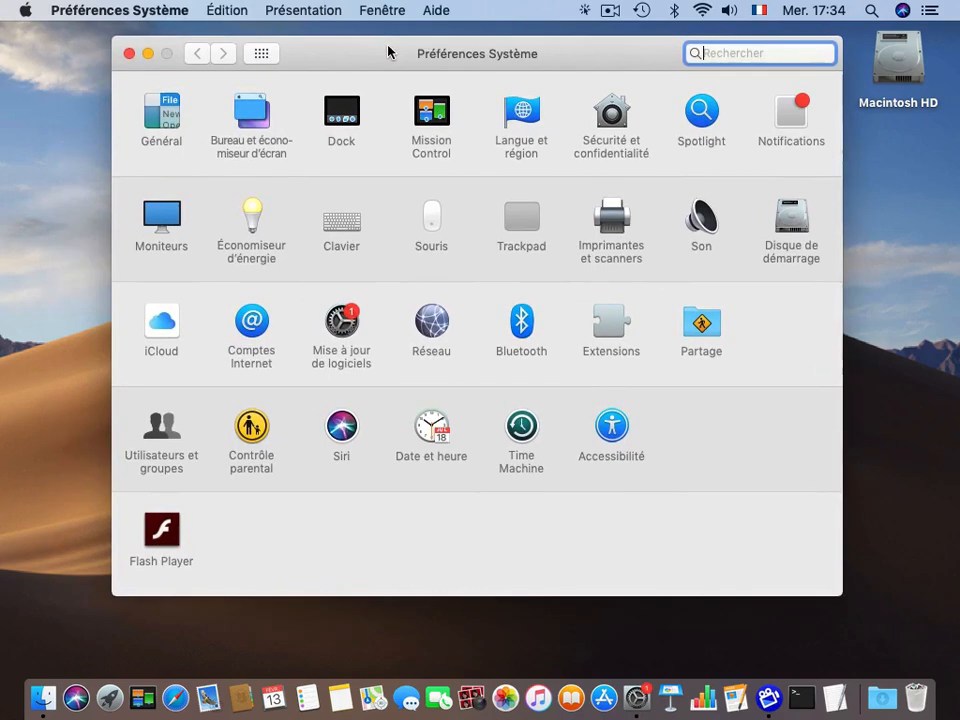
left_click(158, 110)
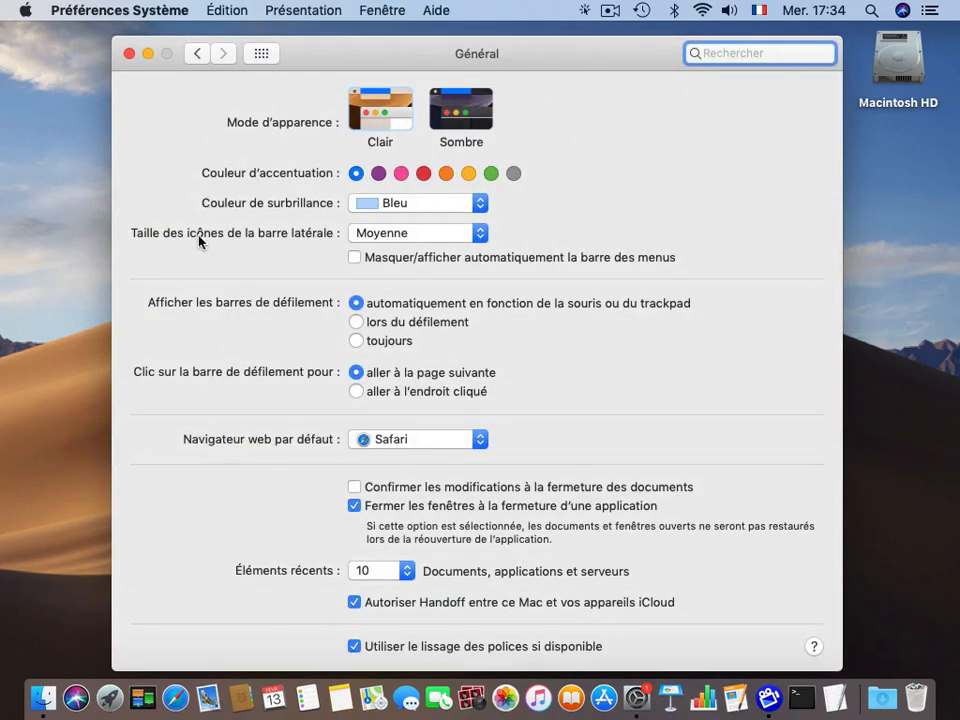
left_click(383, 115)
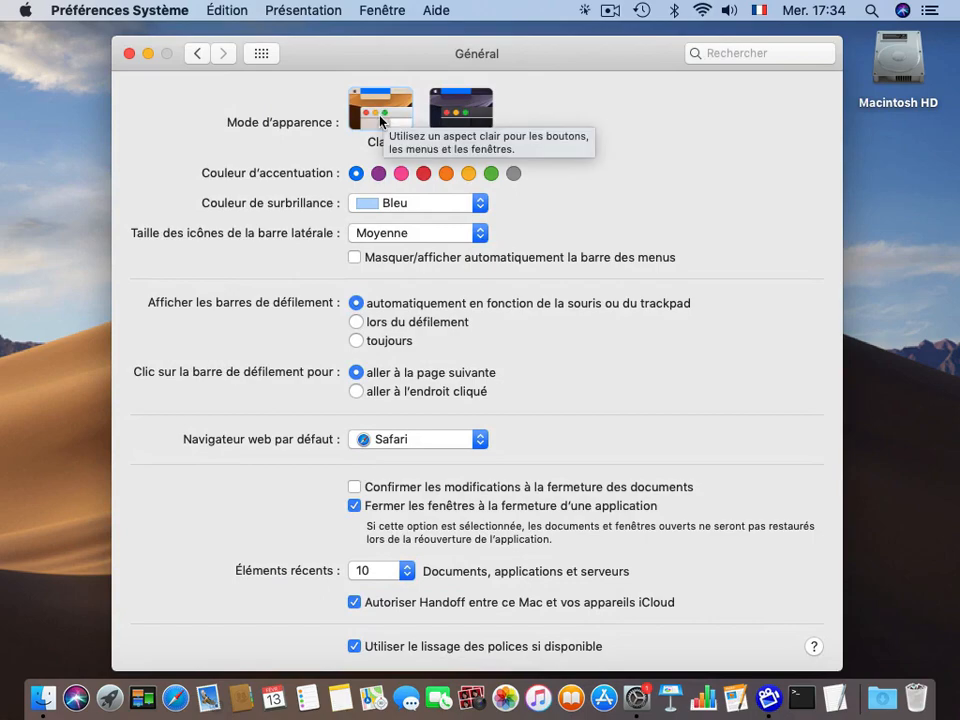
left_click(469, 110)
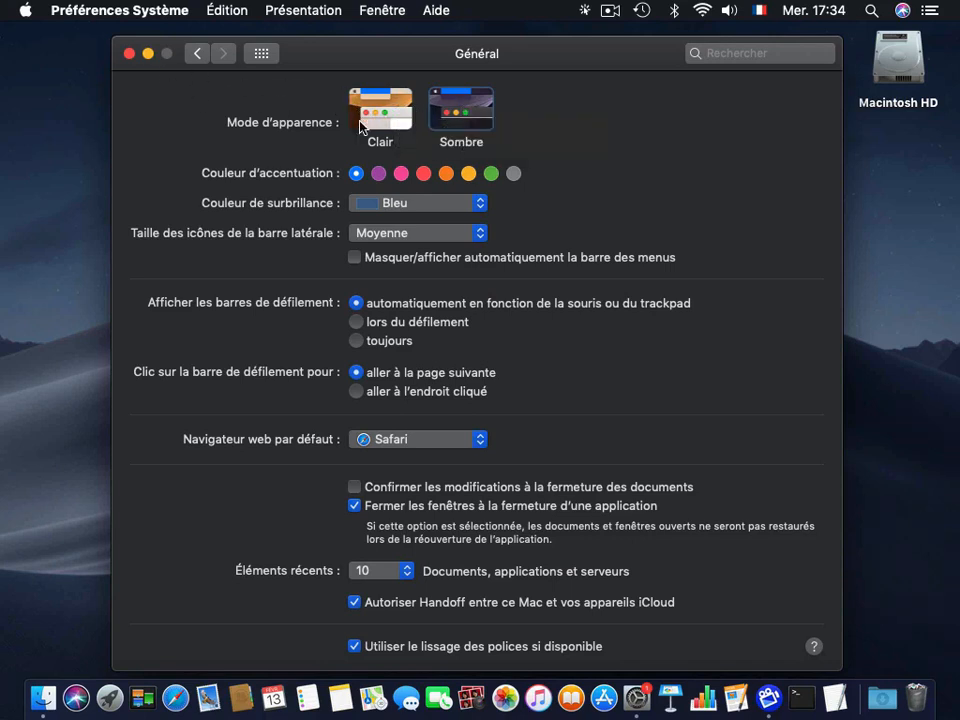
left_click(129, 55)
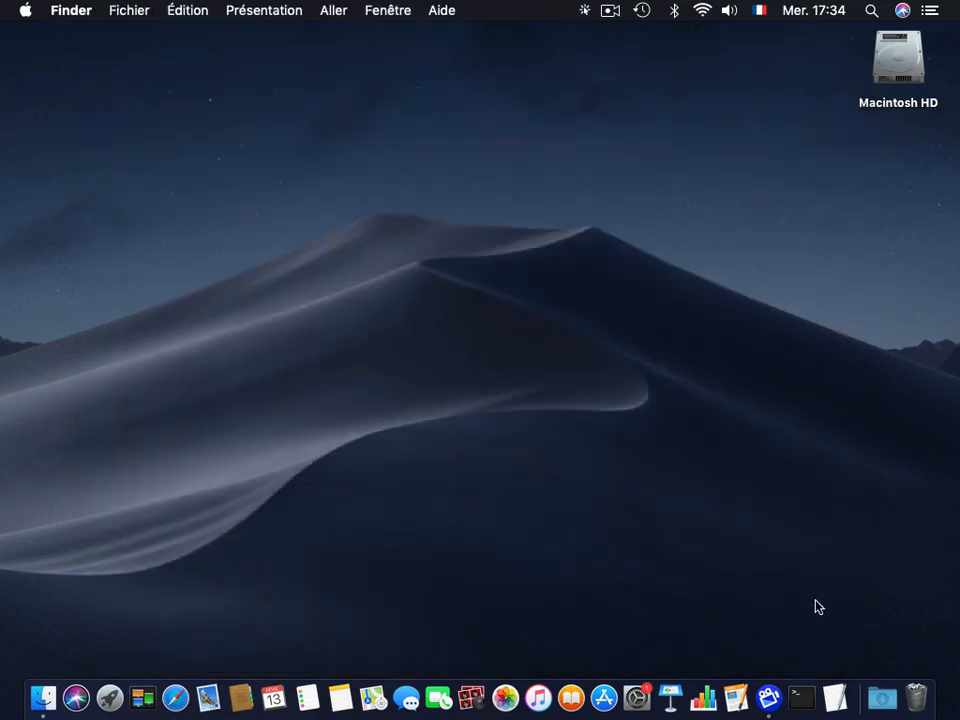
- Reopen the Général settings of Préférences Système, set the appearance back to Clair and close the window
left_click(637, 698)
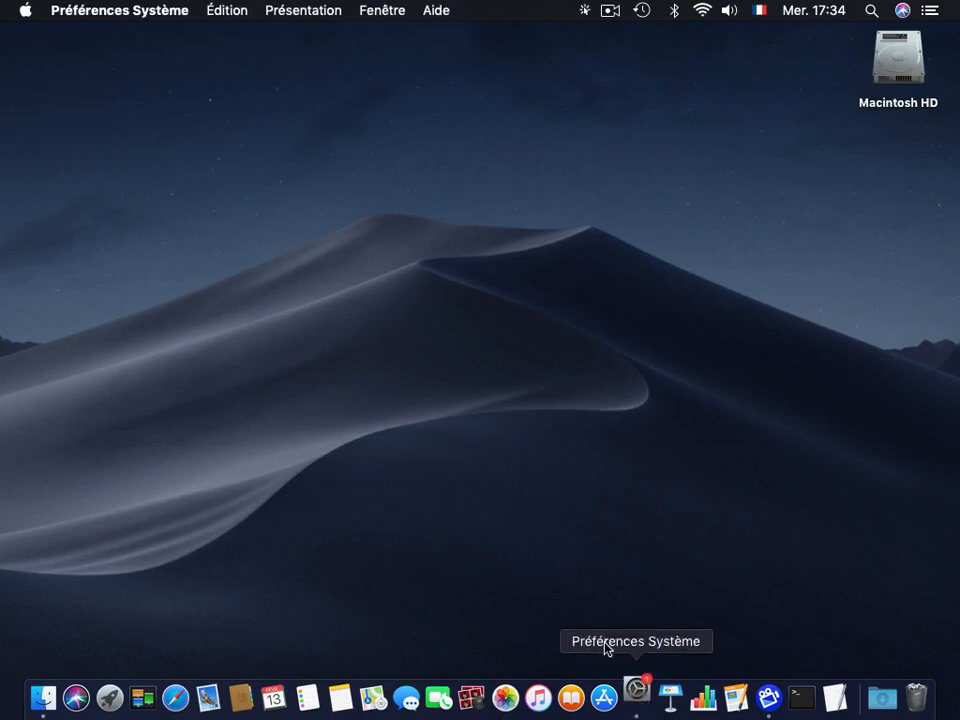
left_click(163, 108)
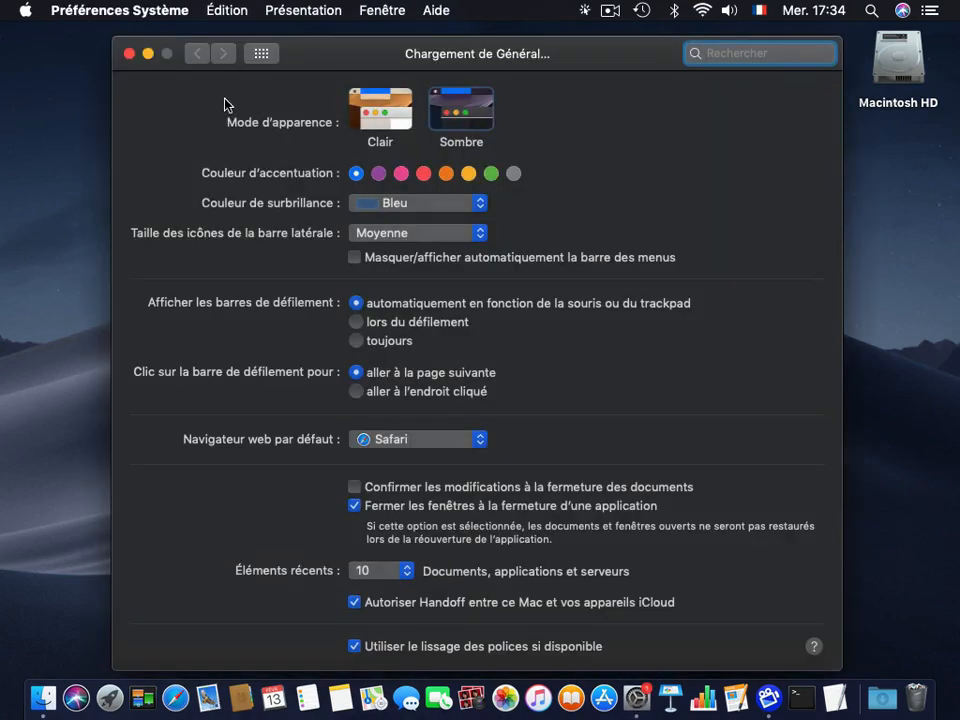
left_click(395, 105)
left_click(129, 53)
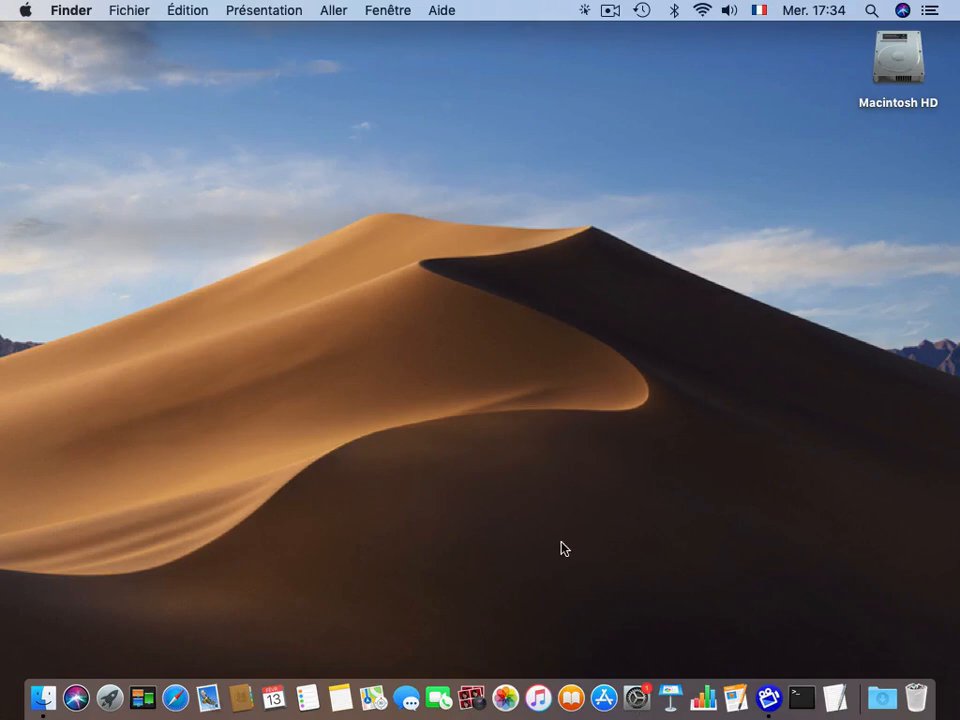
- Find Automator by searching the Launchpad for "autom" and launch it
left_click(110, 700)
left_click(474, 36)
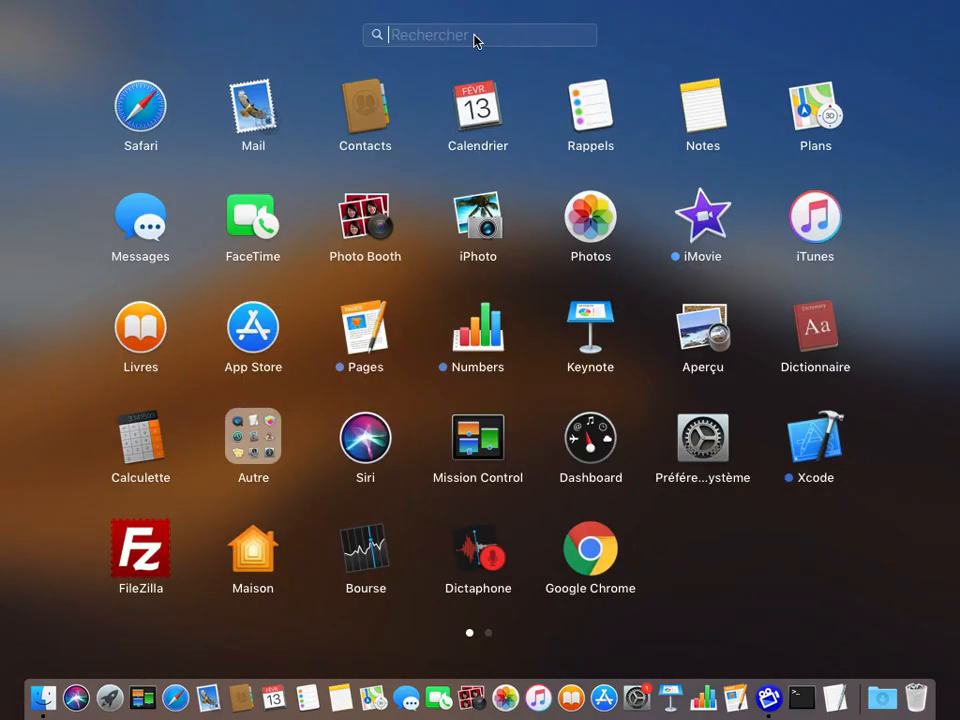
type("autom")
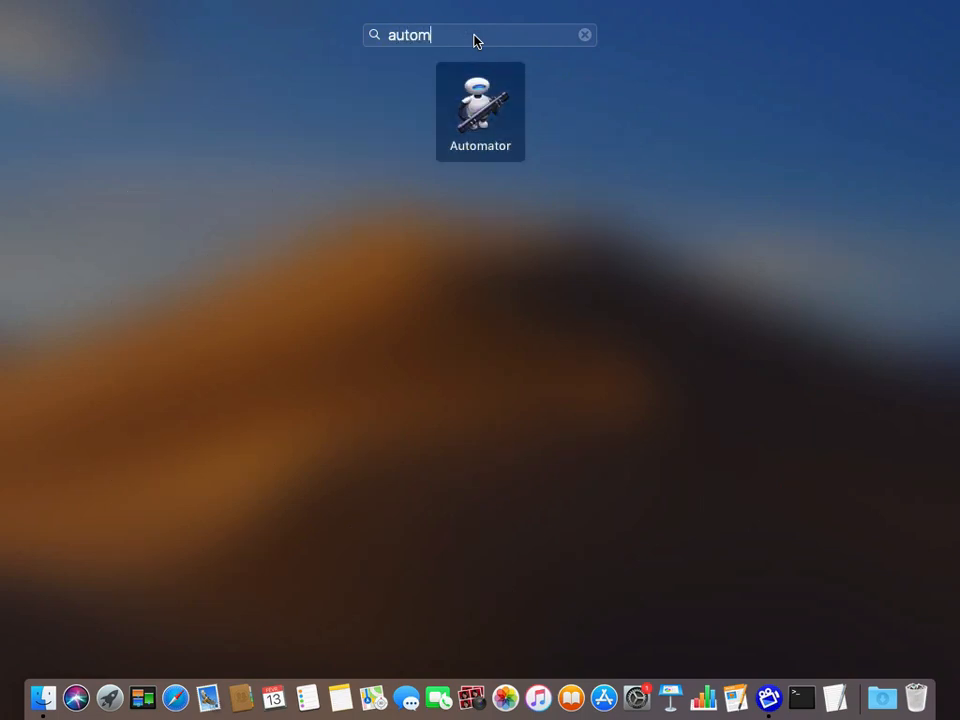
key("Return")
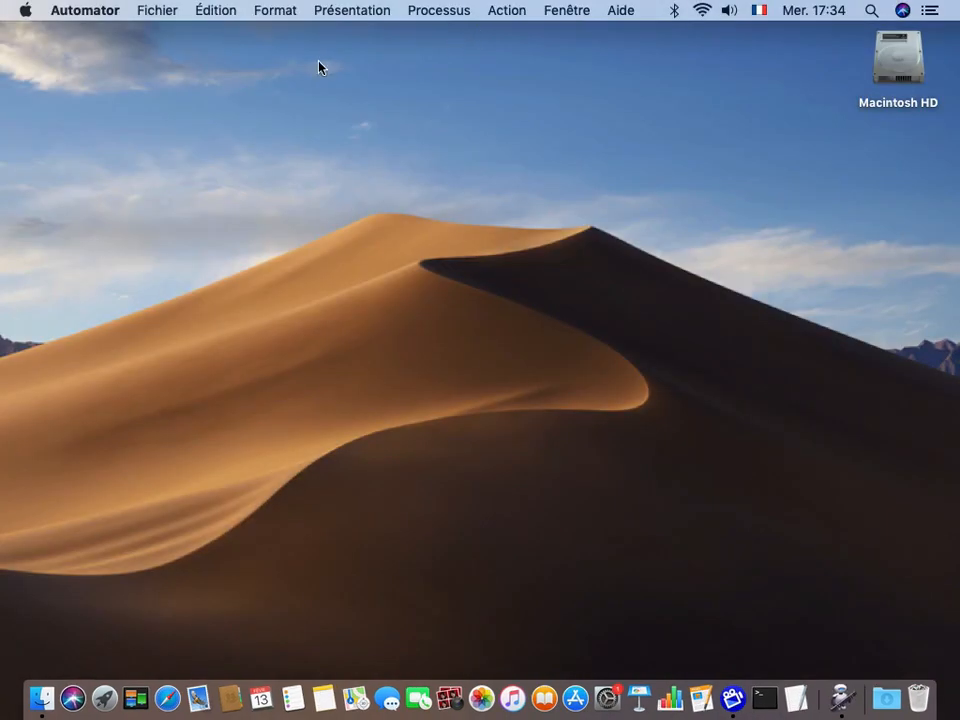
- Create a new Automator document of type Application
left_click(148, 10)
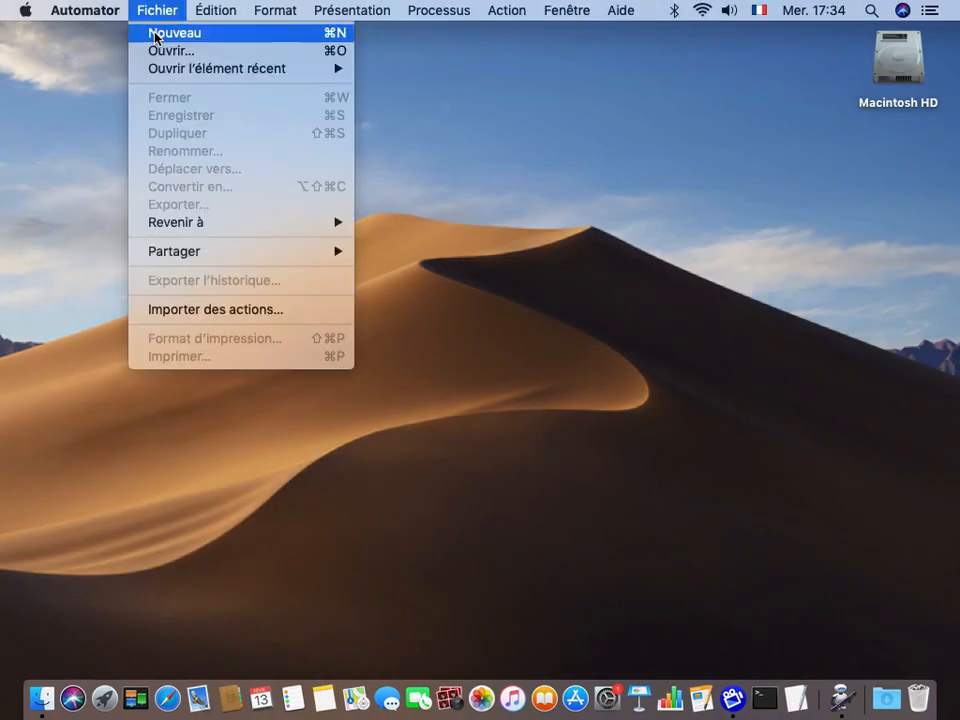
left_click(154, 33)
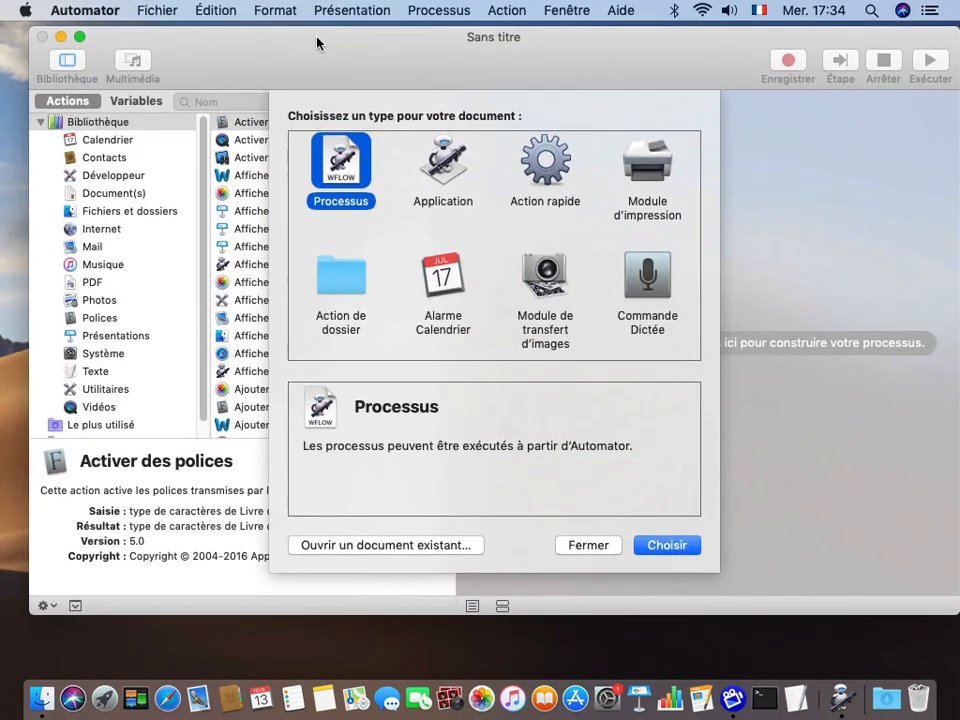
left_click(443, 165)
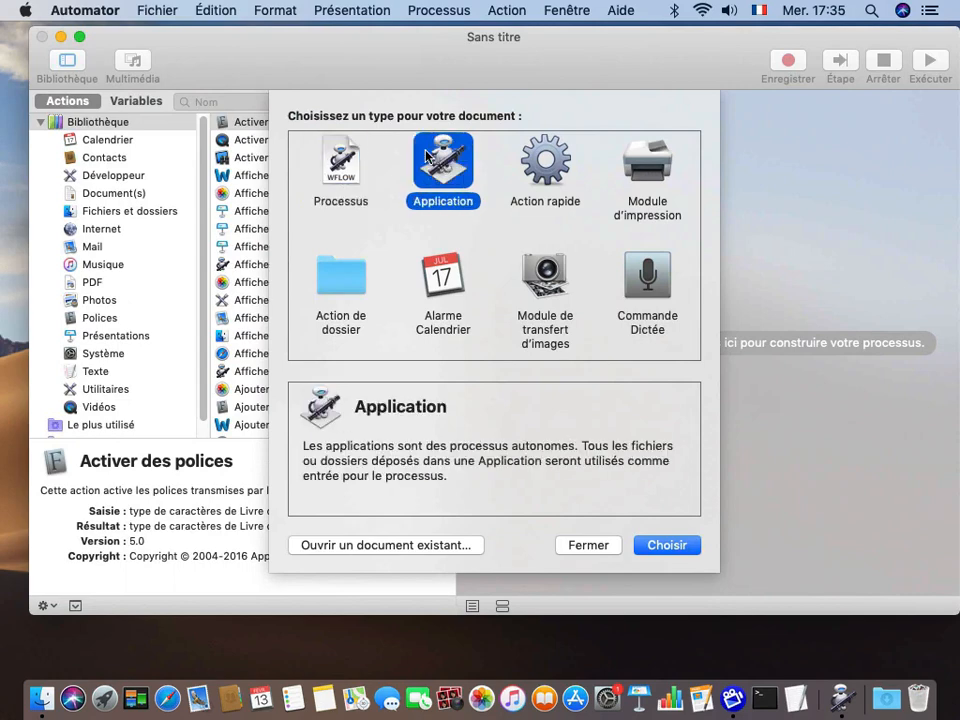
left_click(666, 545)
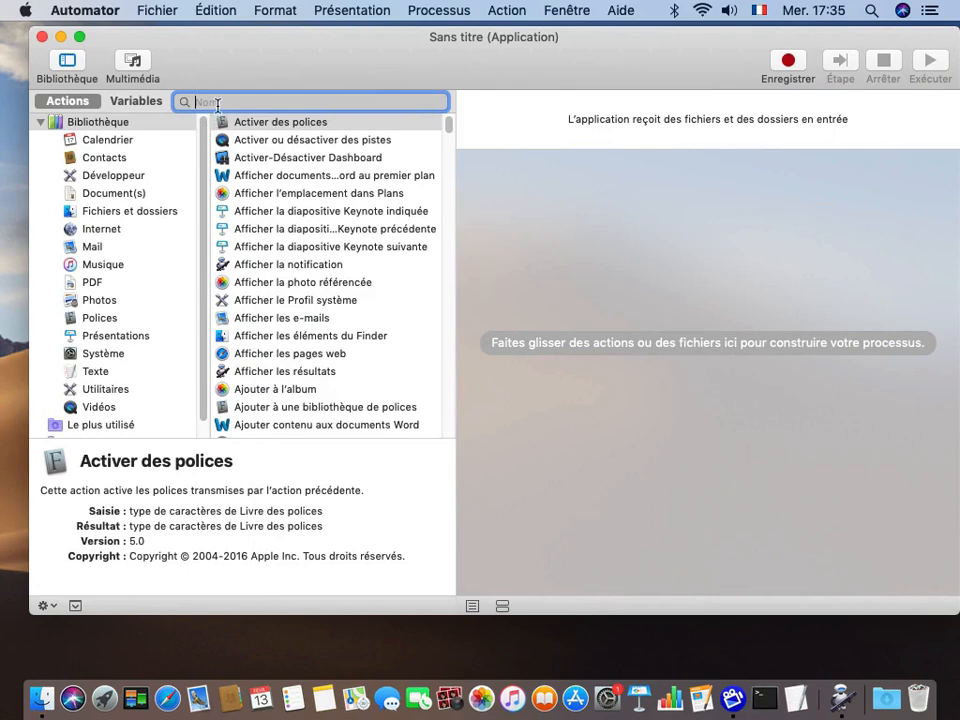
- Search the actions for "appar" and add "Modifier l'apparence du système" to the workflow
type("appar")
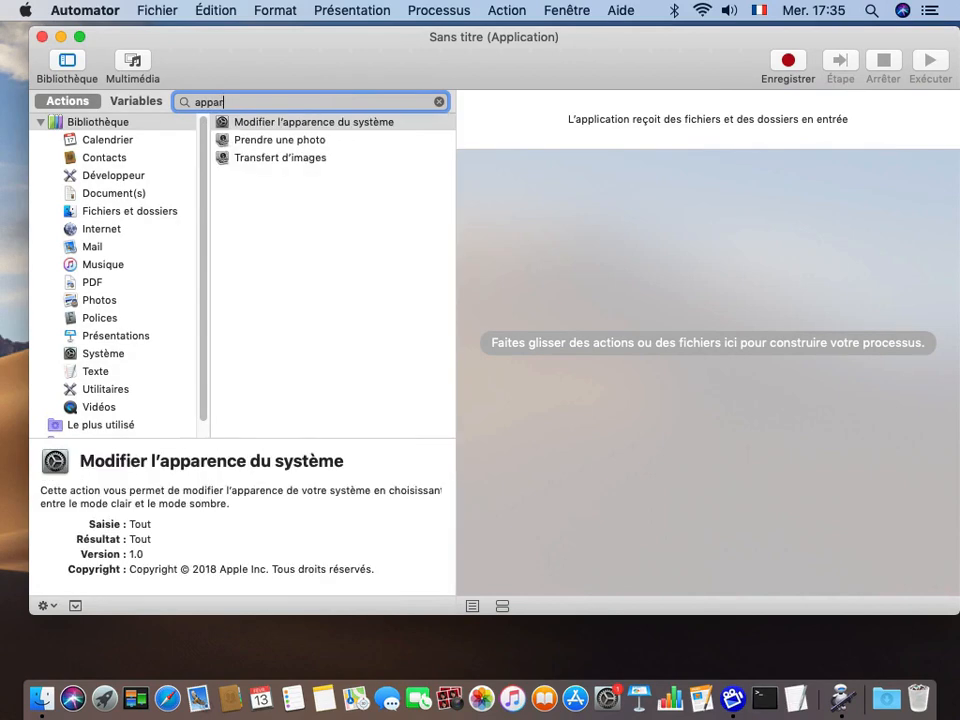
left_click(275, 125)
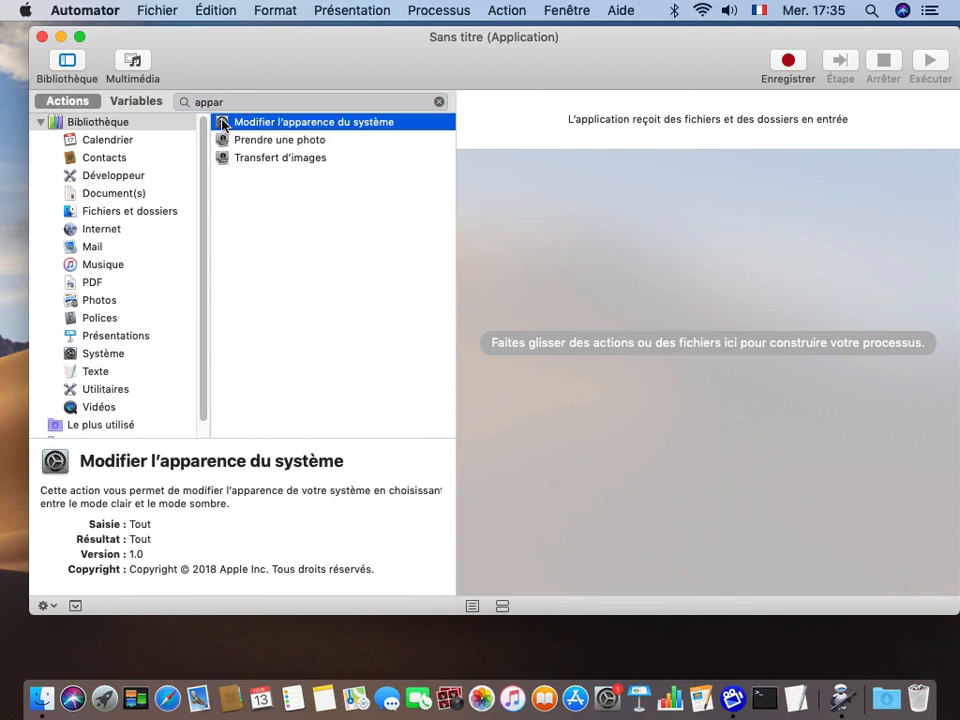
left_click_drag(223, 124, 550, 232)
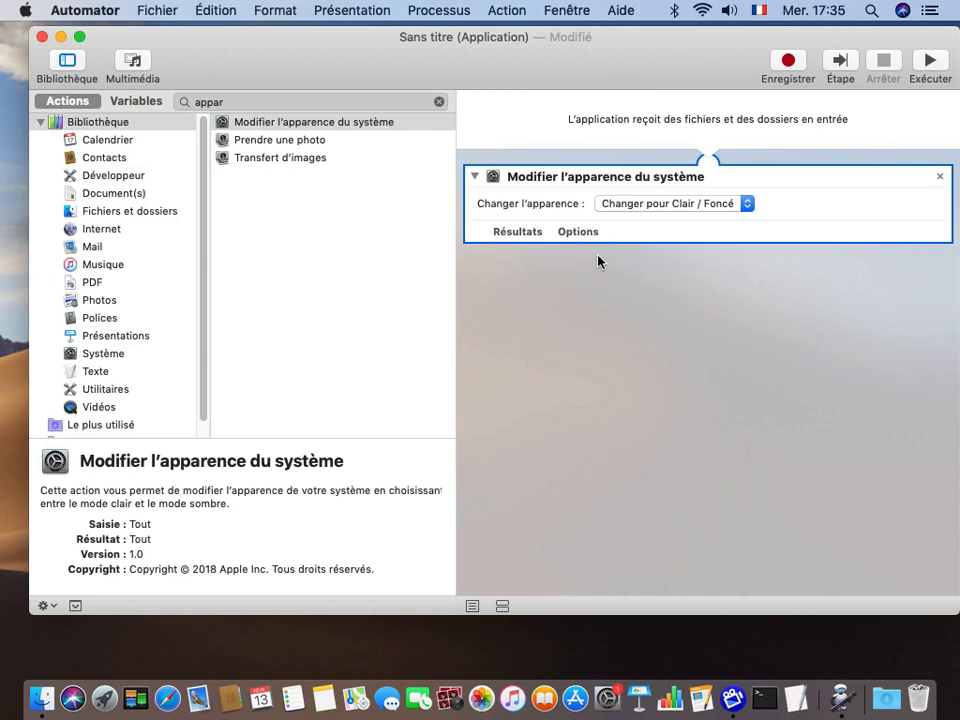
left_click_drag(339, 47, 319, 43)
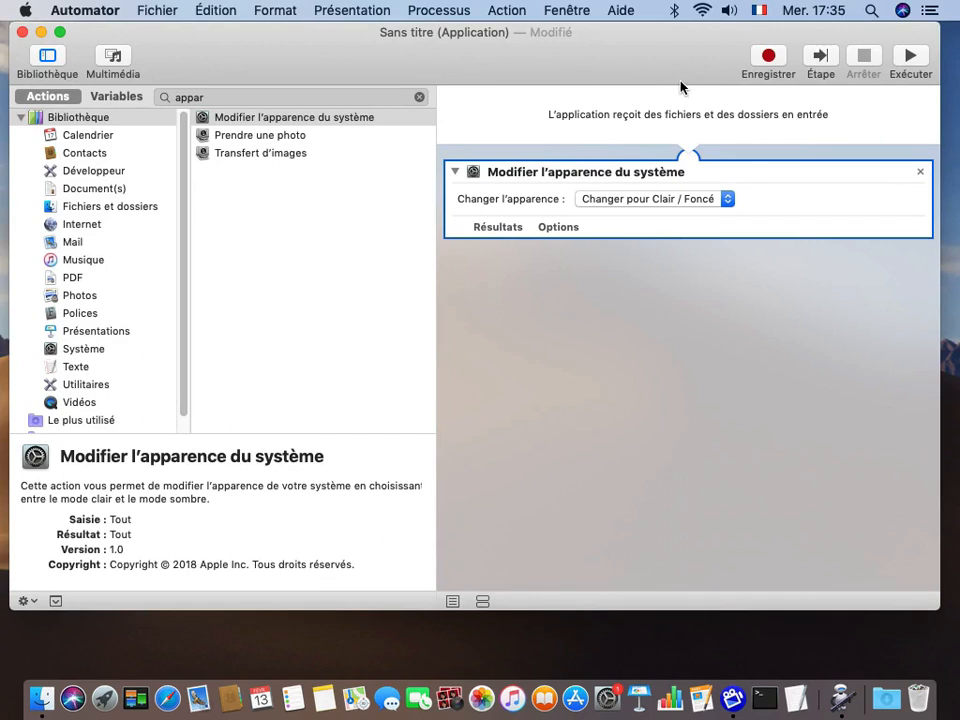
- Run the workflow twice to test toggling the appearance to dark and back to light, accepting the no-input notice each time
left_click(910, 57)
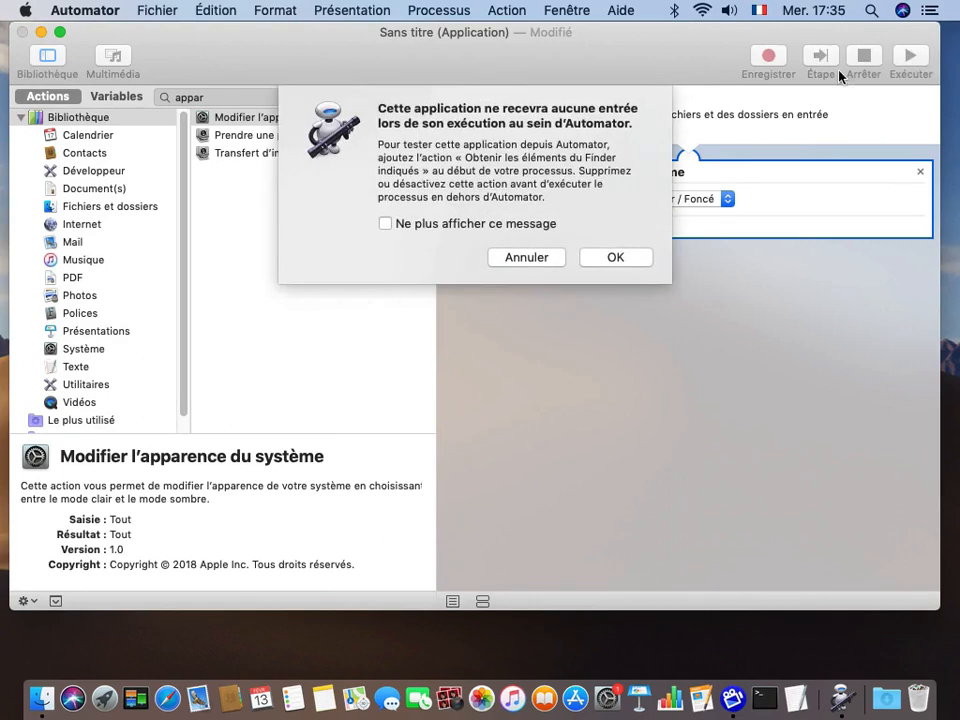
left_click(615, 258)
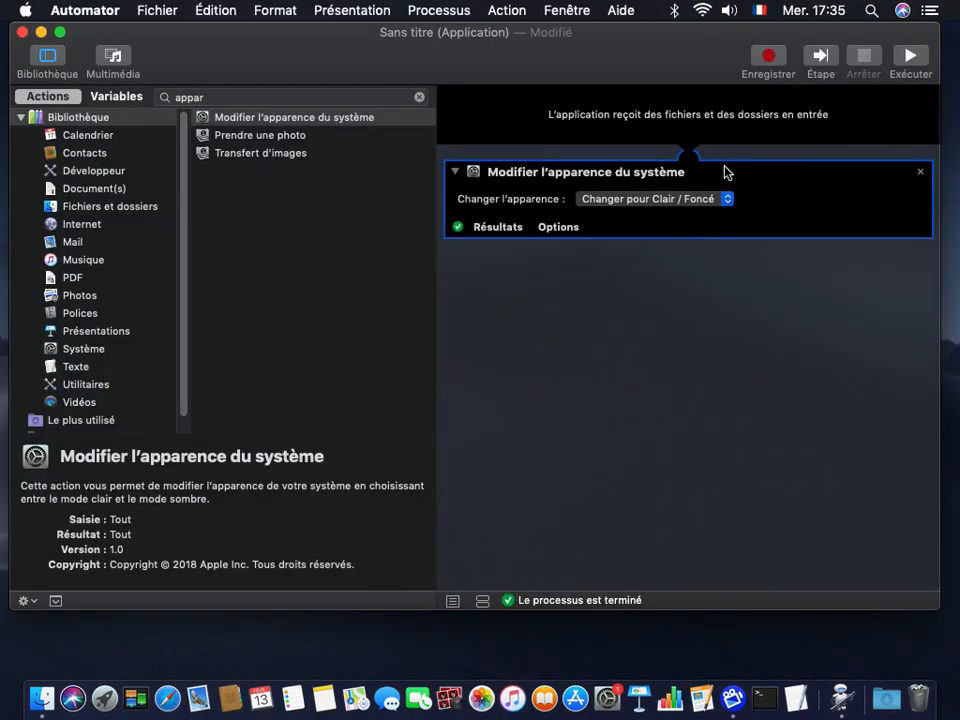
left_click(911, 58)
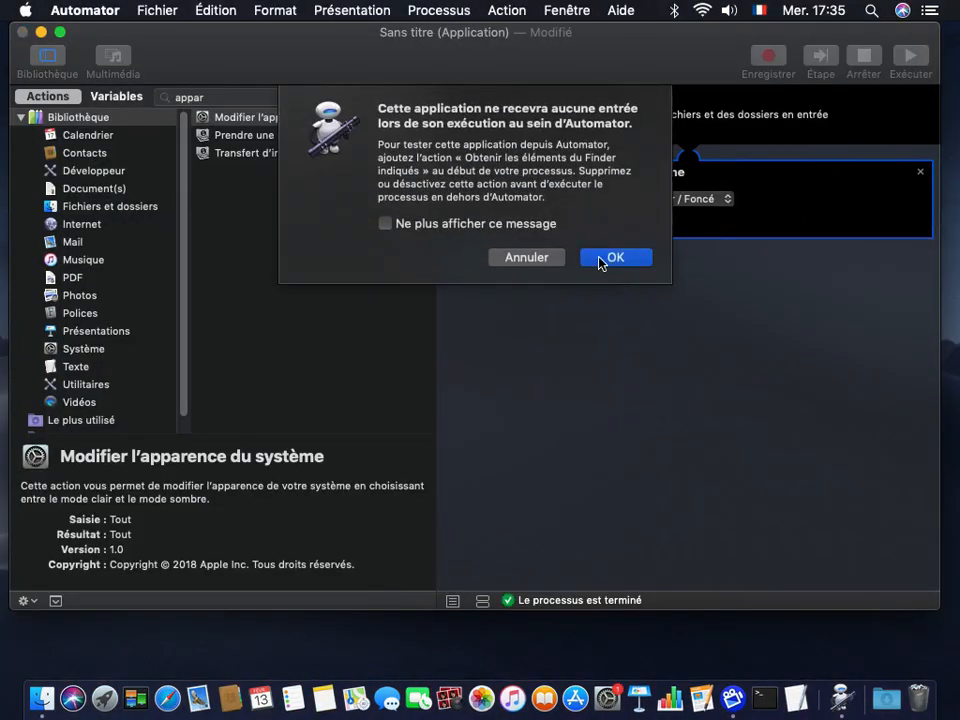
left_click(618, 260)
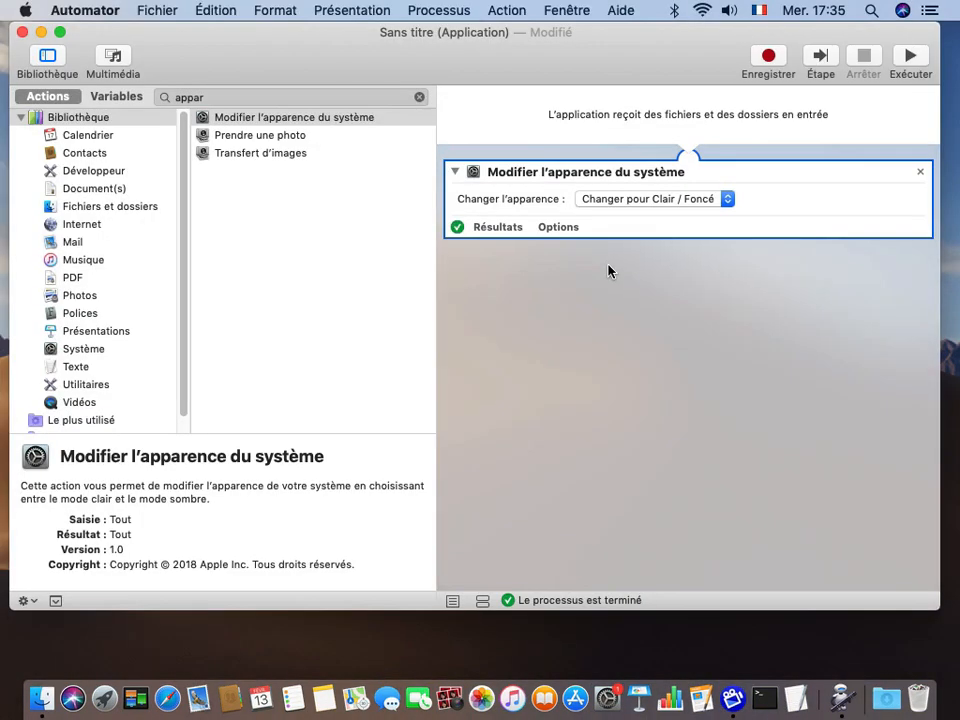
- Save the workflow as the application "Mode Sombre-Clair" on the desktop (Bureau) and quit Automator
left_click(155, 12)
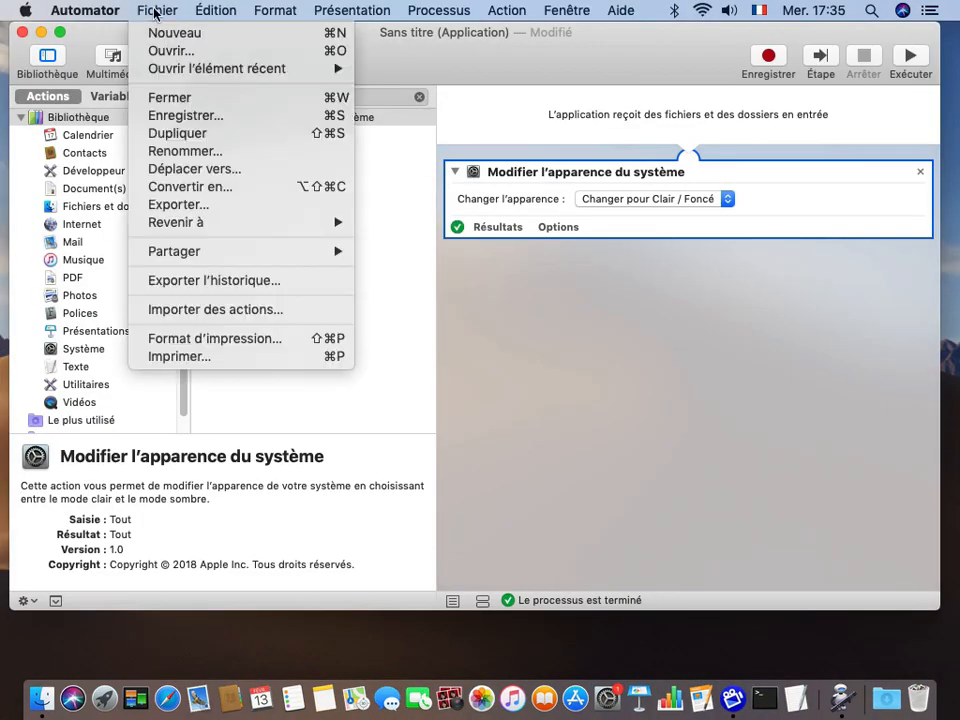
left_click(170, 117)
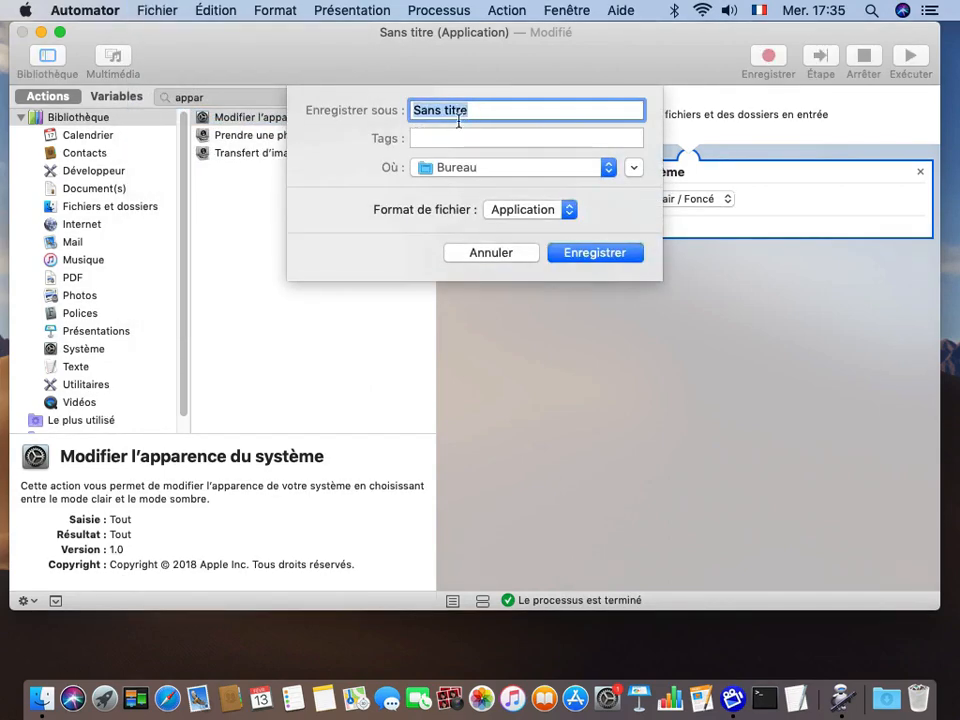
type("Mode Sombre-Clair")
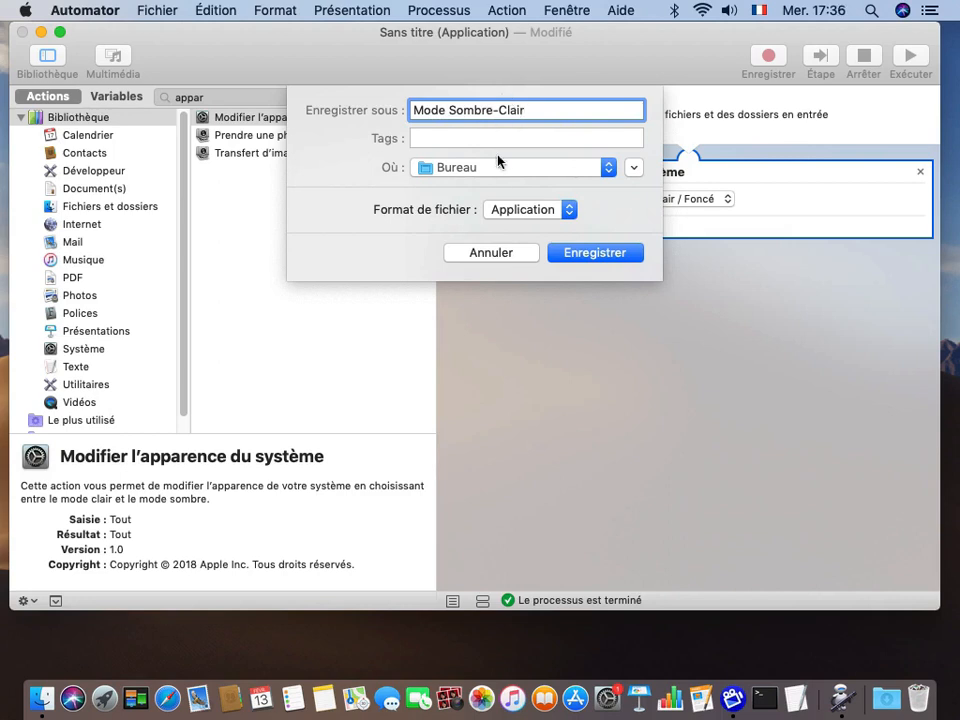
left_click(441, 168)
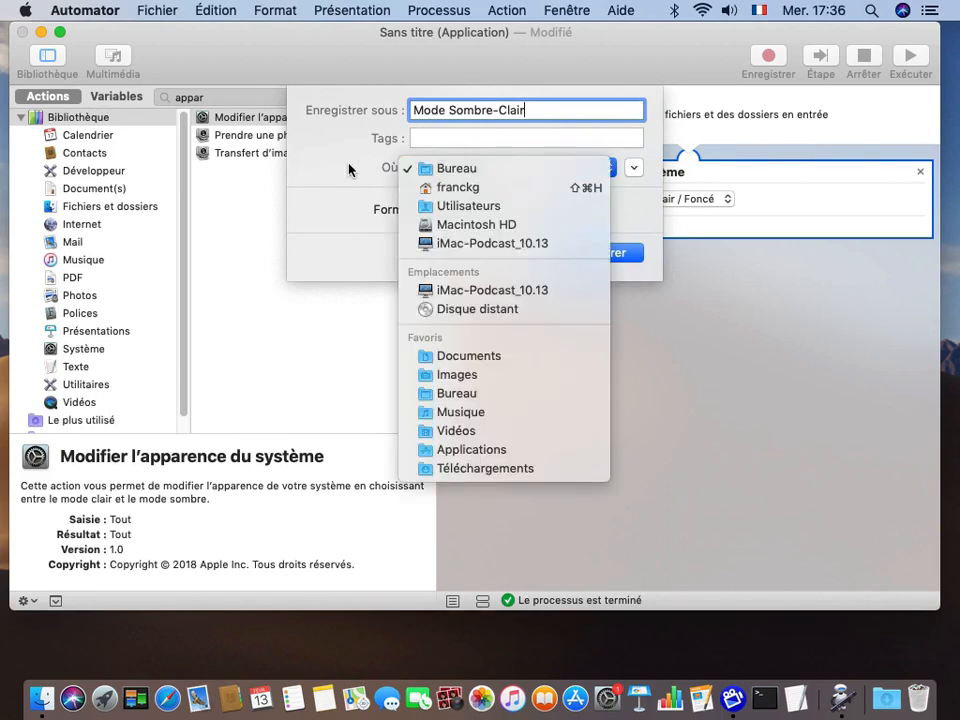
left_click(349, 167)
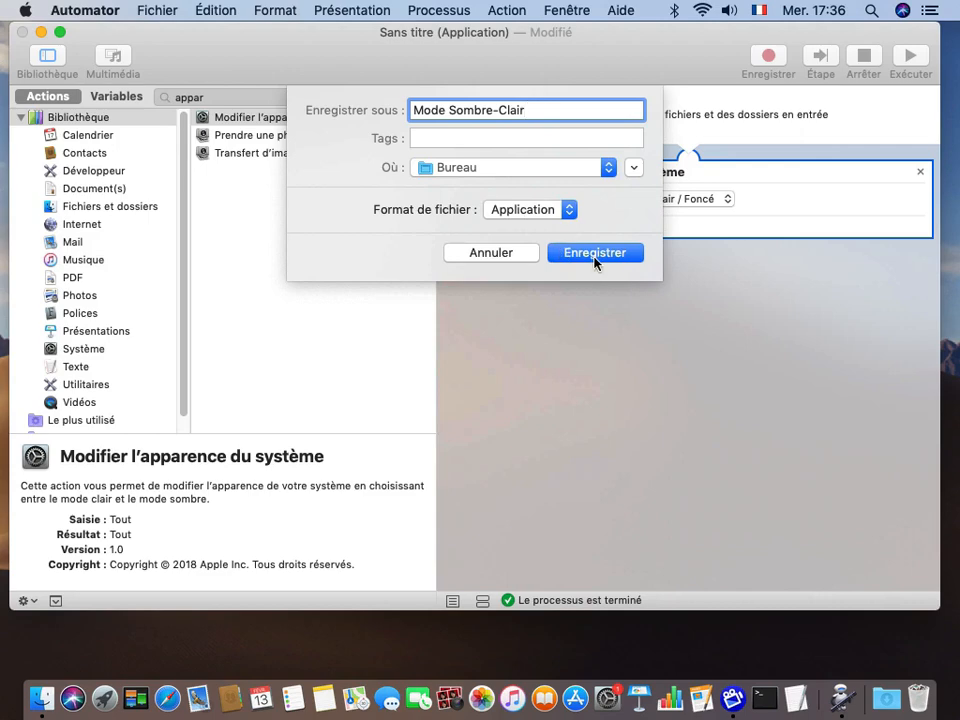
left_click(594, 254)
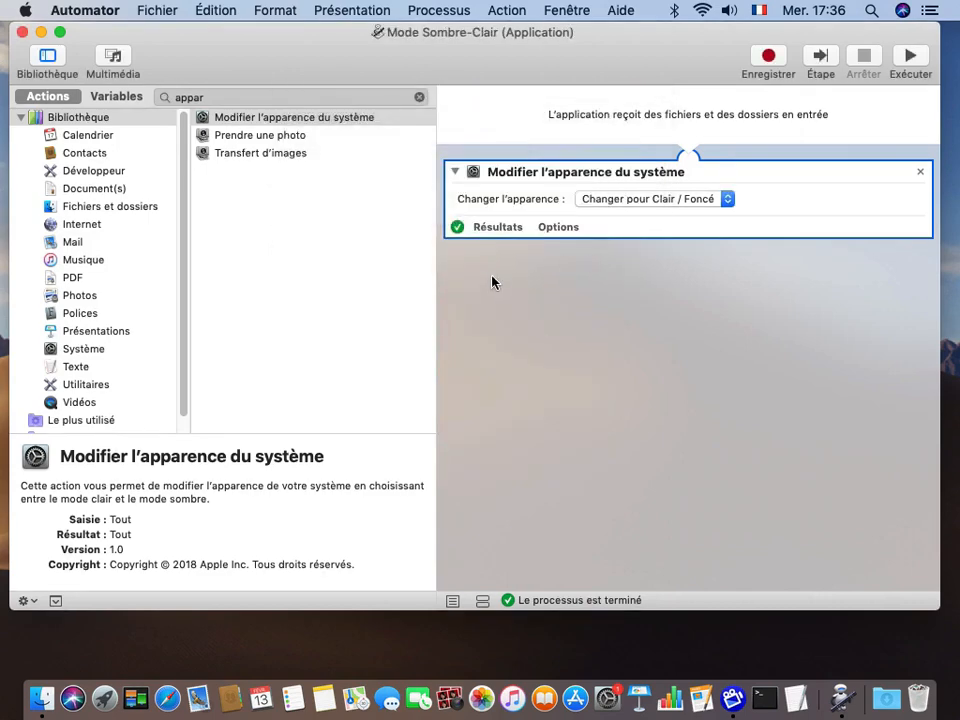
left_click(86, 10)
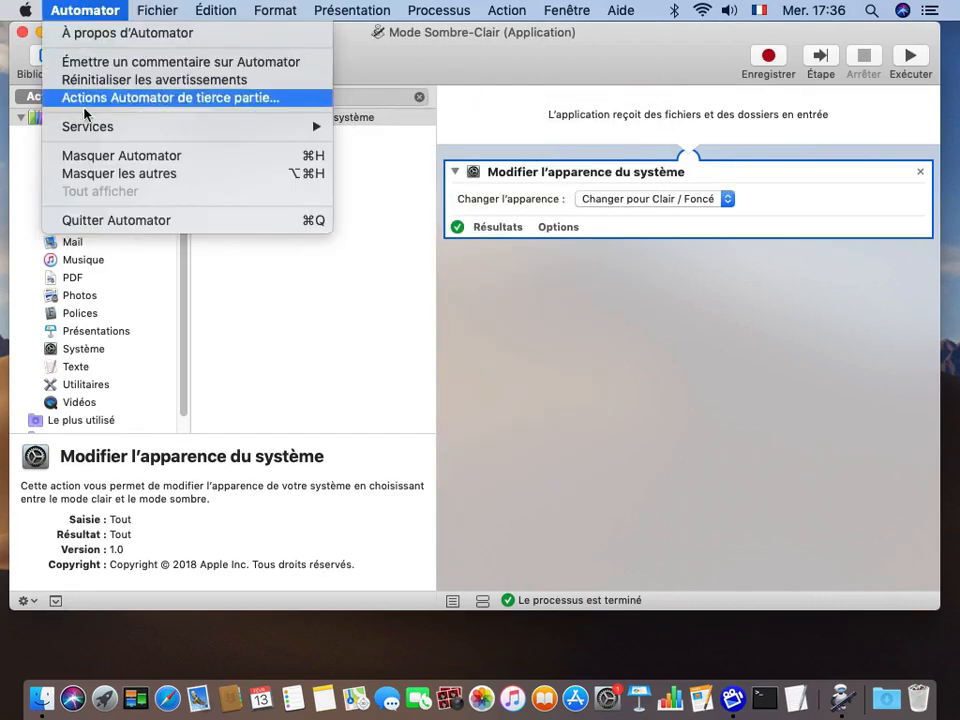
left_click(69, 220)
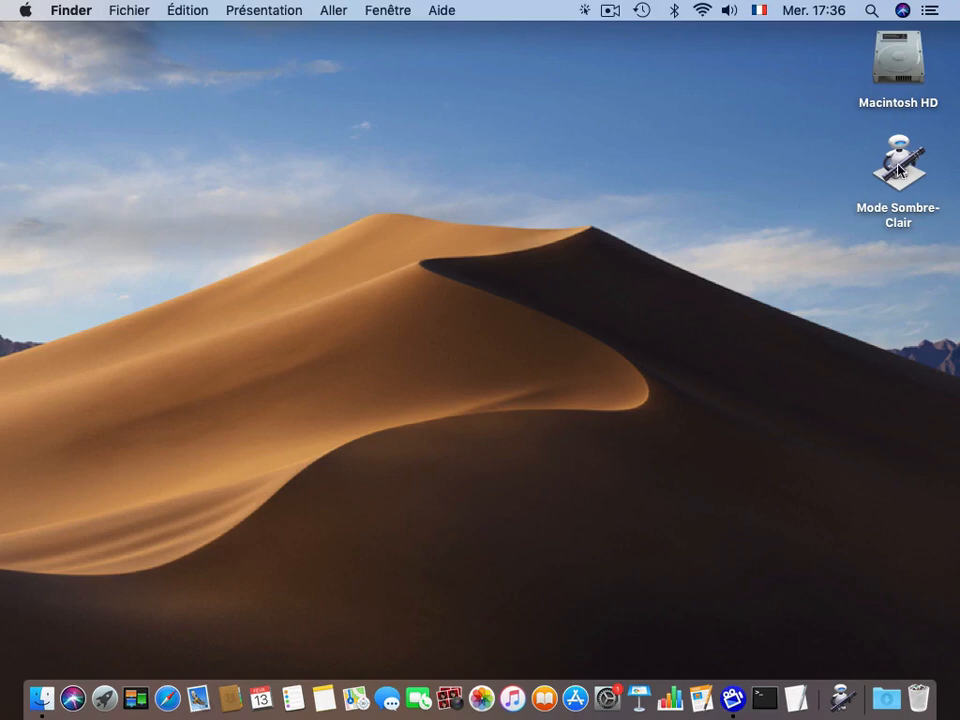
- Run Mode Sombre-Clair from the desktop, allow it to control System Events, and run it again to return to light mode
left_click_drag(897, 152, 884, 158)
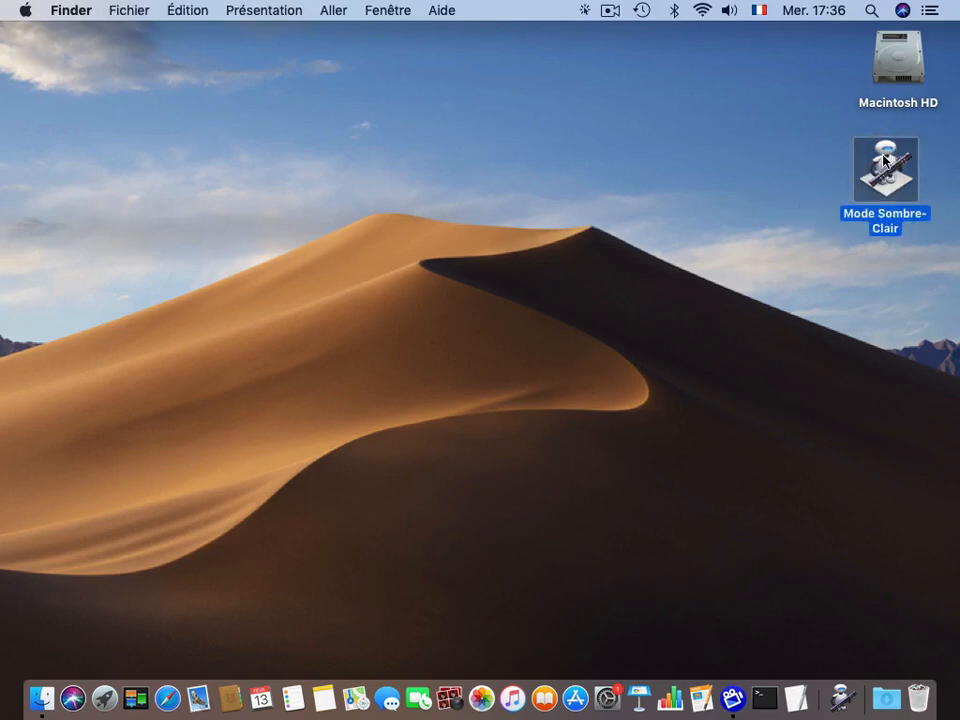
double_click(884, 158)
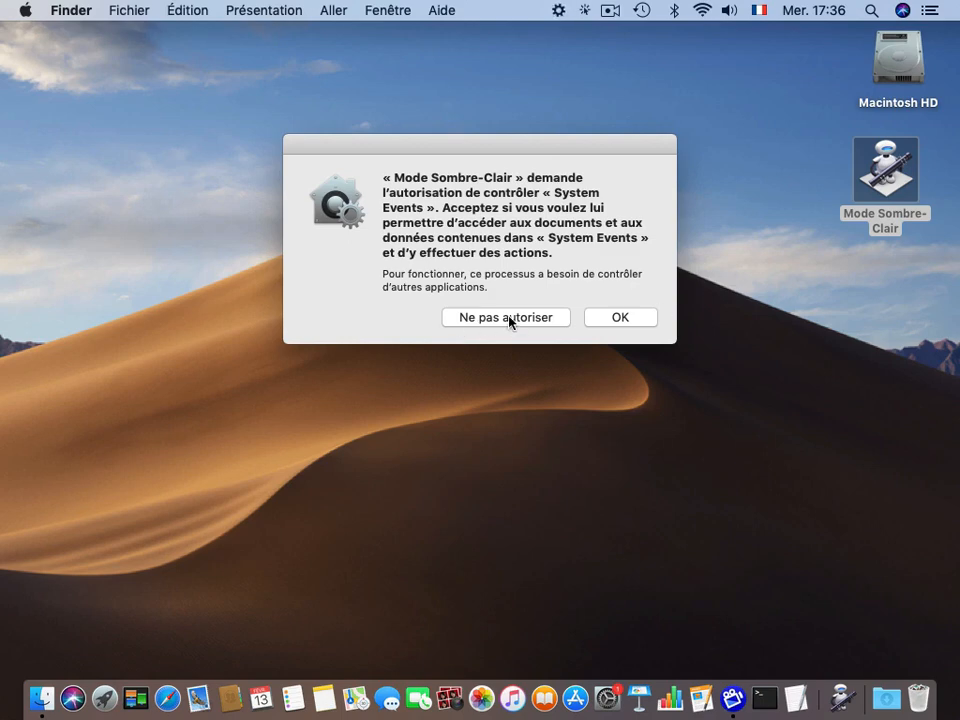
left_click(624, 318)
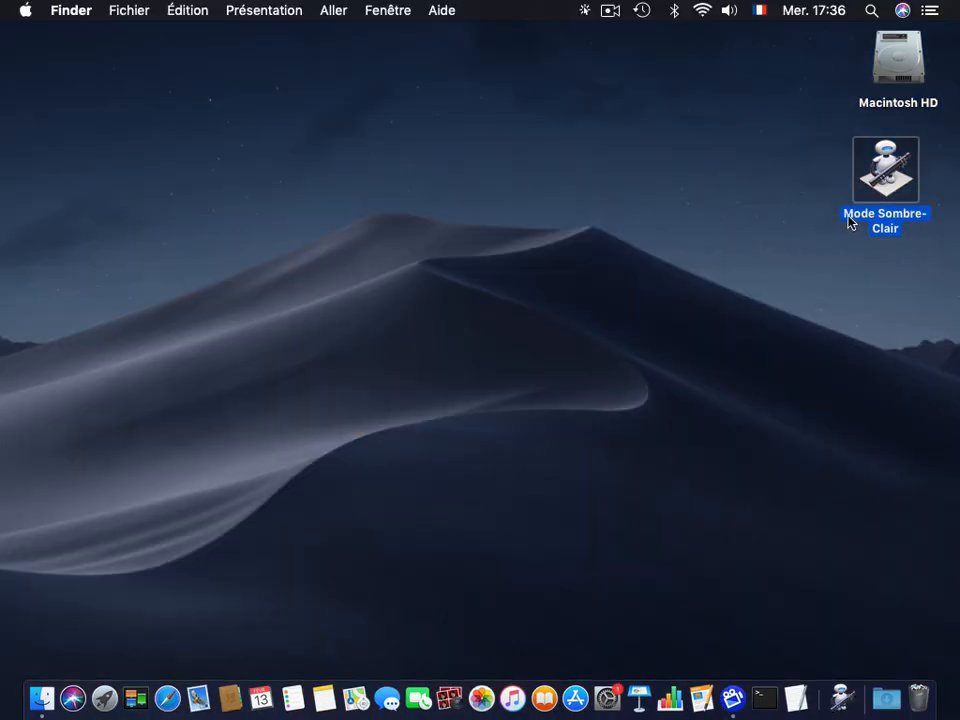
double_click(882, 176)
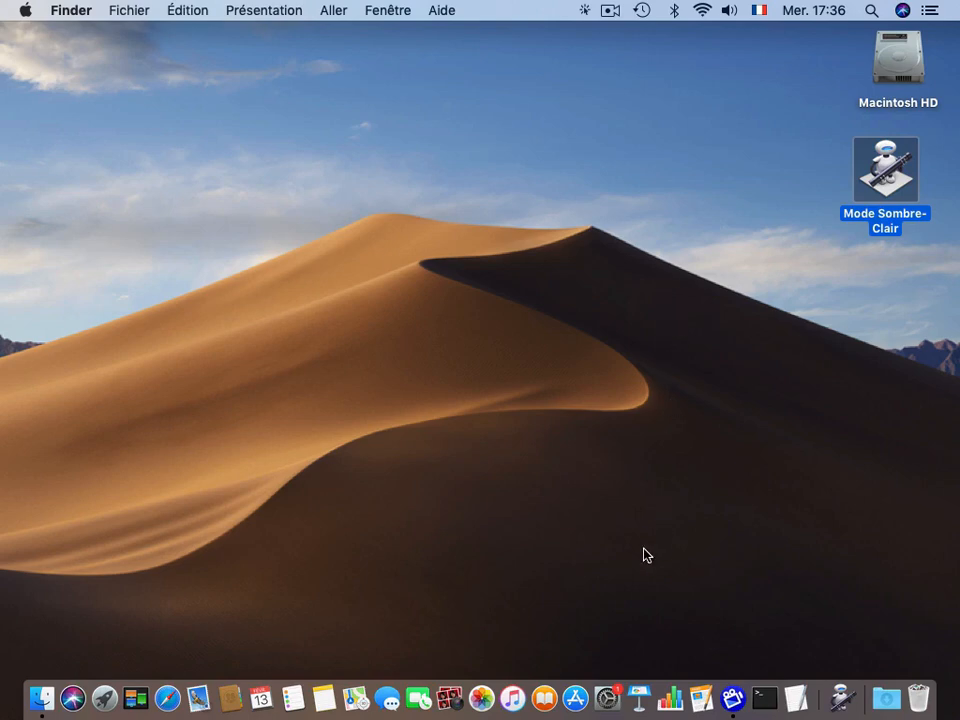
- Switch to Préférences Système and display the Automatisation permissions under Confidentialité
left_click(609, 700)
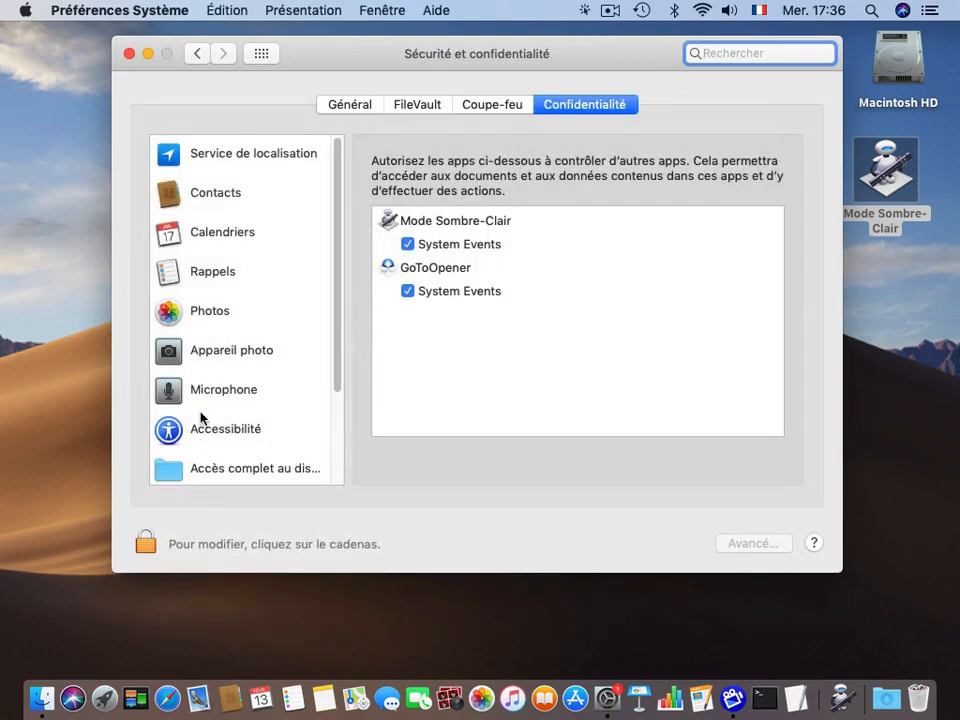
scroll(208, 395, "down", 5)
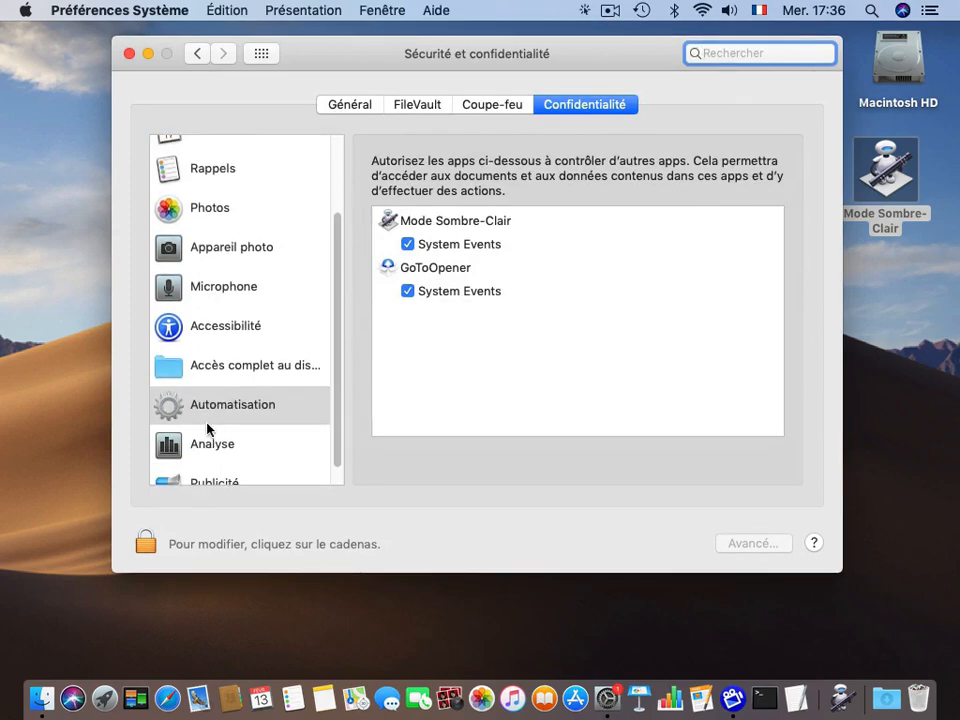
left_click(265, 406)
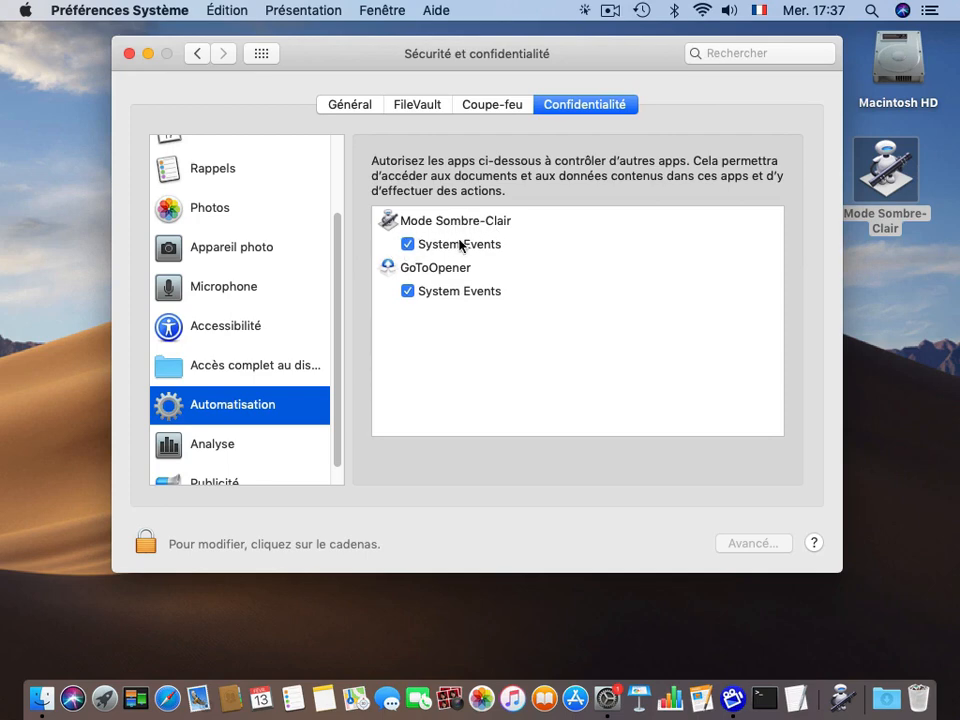
- Revoke Mode Sombre-Clair's permission to control System Events, test-run the app and dismiss its alert
left_click(407, 244)
left_click(860, 172)
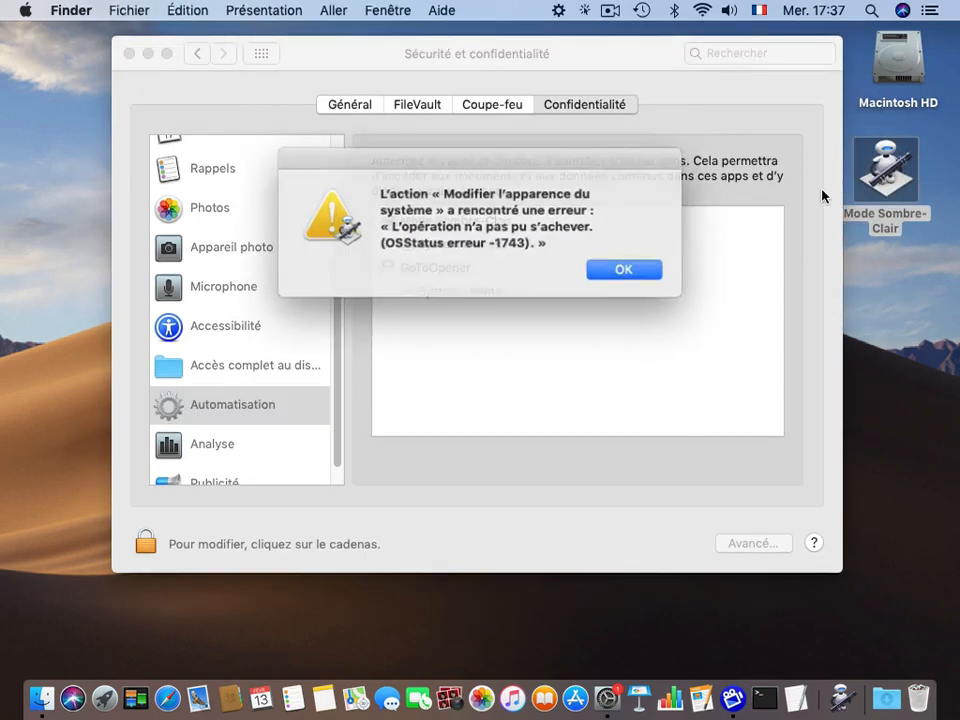
left_click(616, 268)
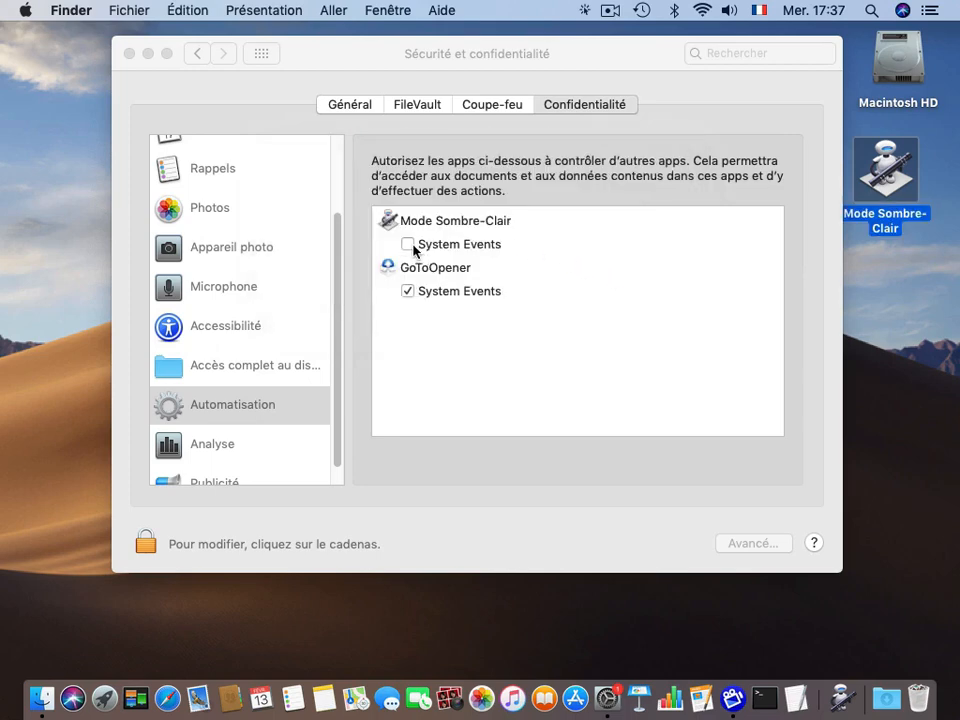
- Re-enable System Events control for Mode Sombre-Clair and run the app twice to toggle the appearance to dark and back
left_click(408, 244)
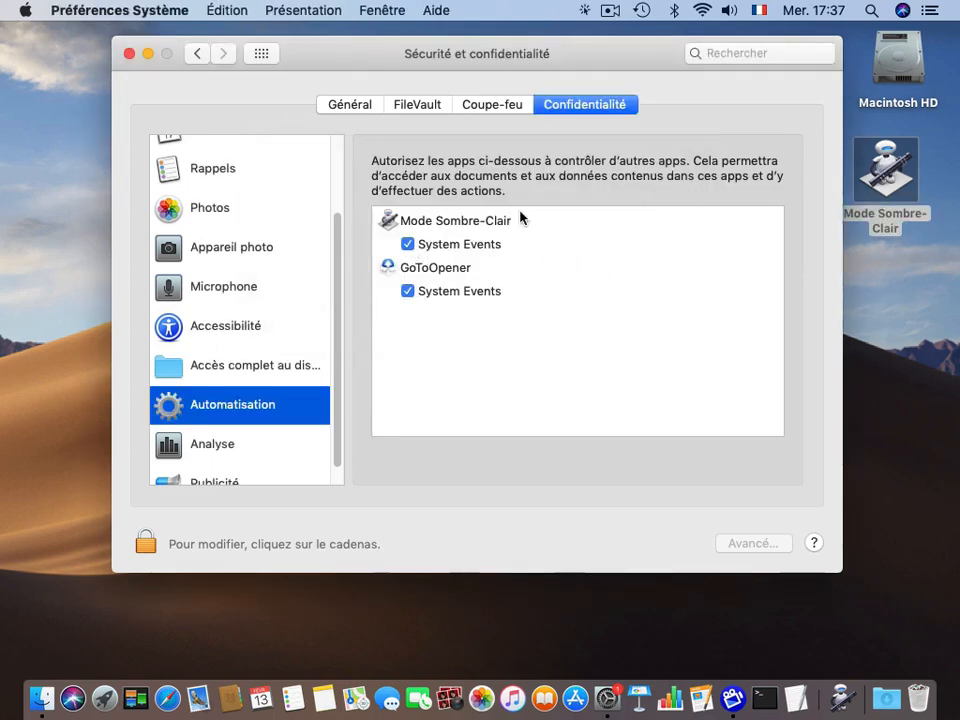
double_click(890, 173)
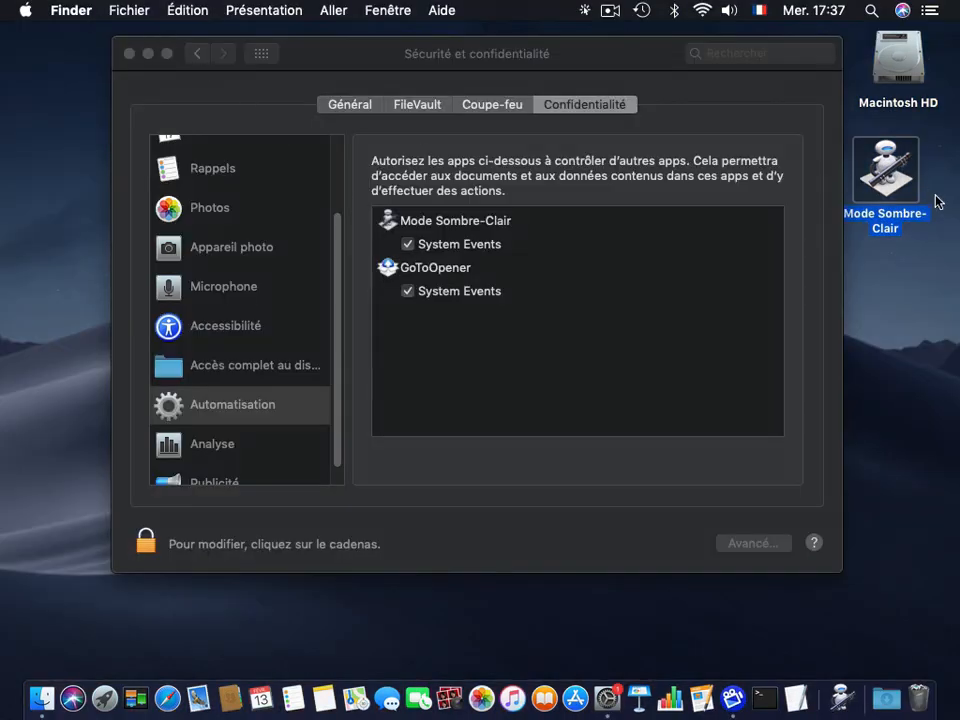
double_click(880, 185)
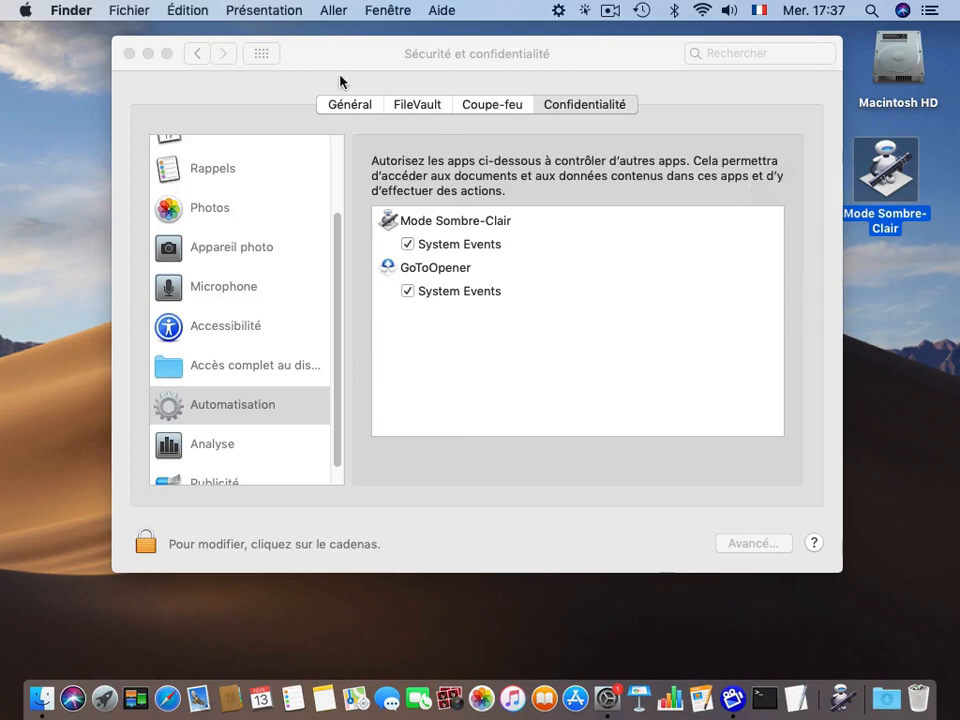
- Quit Préférences Système and return to the desktop with nothing selected
left_click(200, 60)
left_click(110, 12)
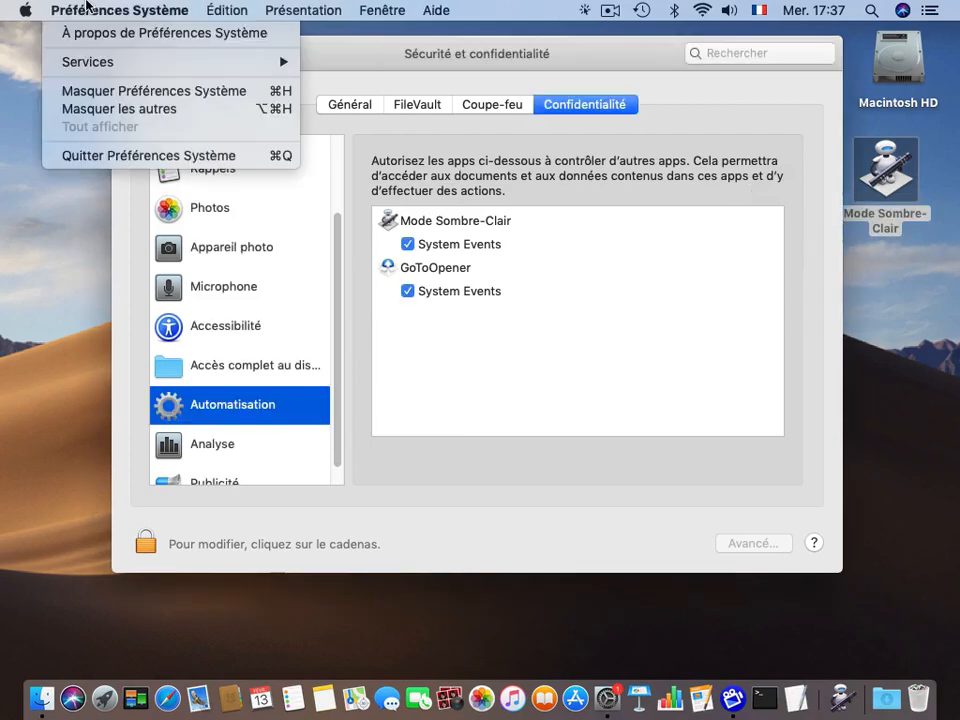
left_click(75, 155)
left_click(766, 176)
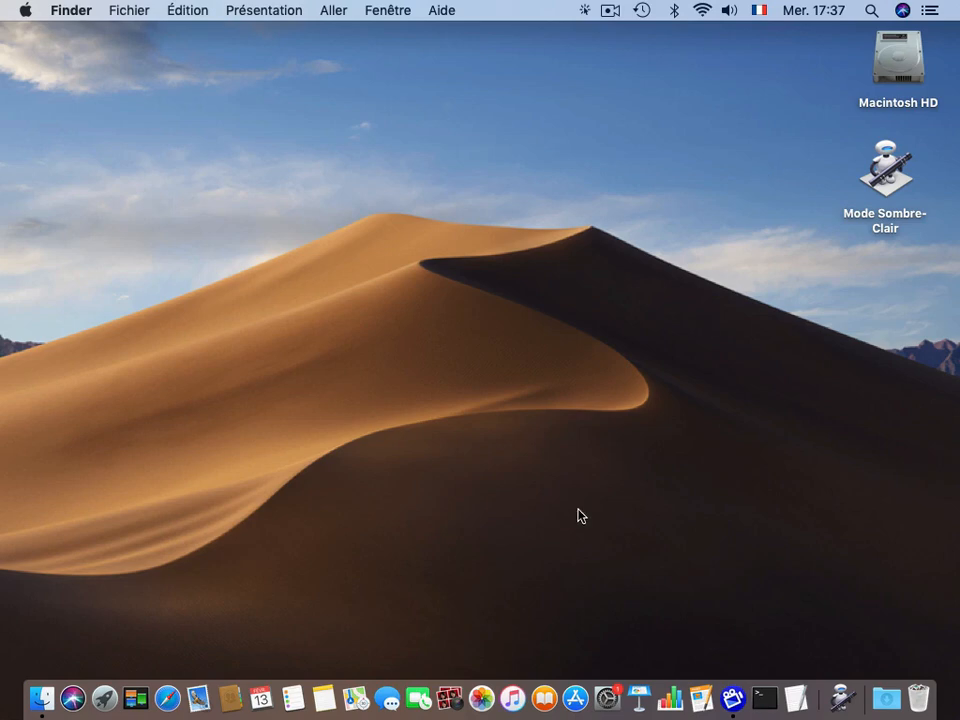
- In Calendrier, create an event on 13 February 2019 titled "Mode Sombre-Clair"
left_click(263, 700)
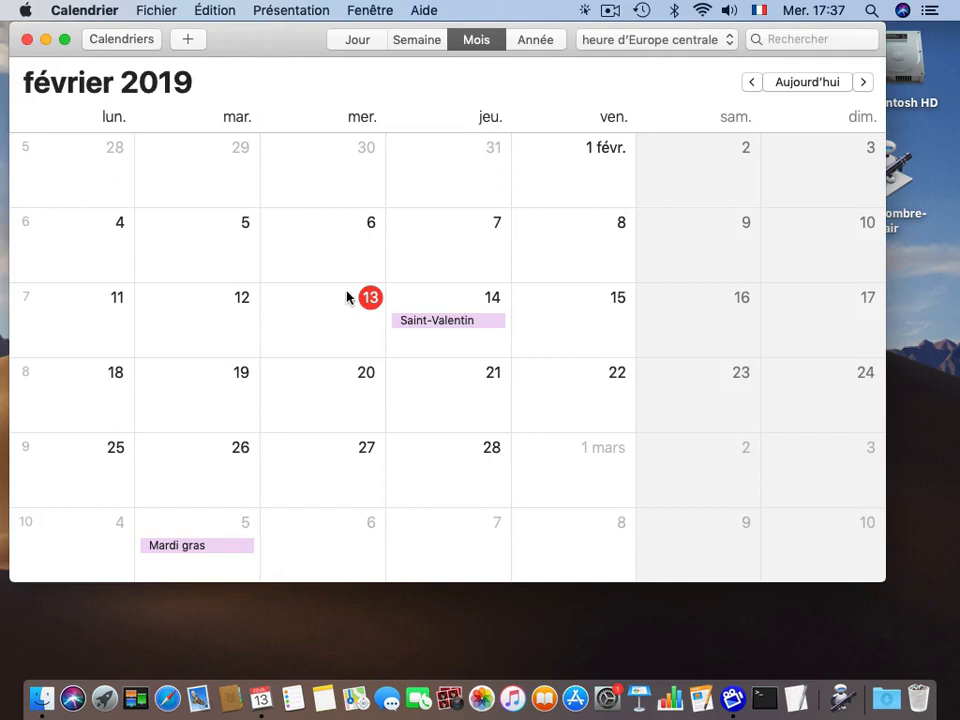
double_click(300, 321)
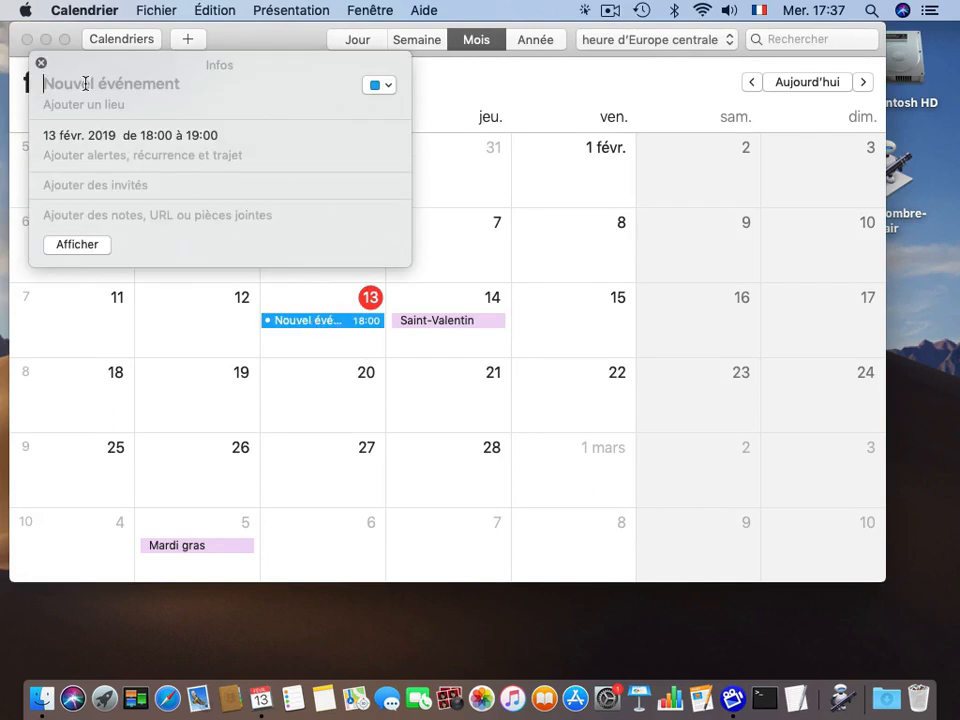
type("Mod")
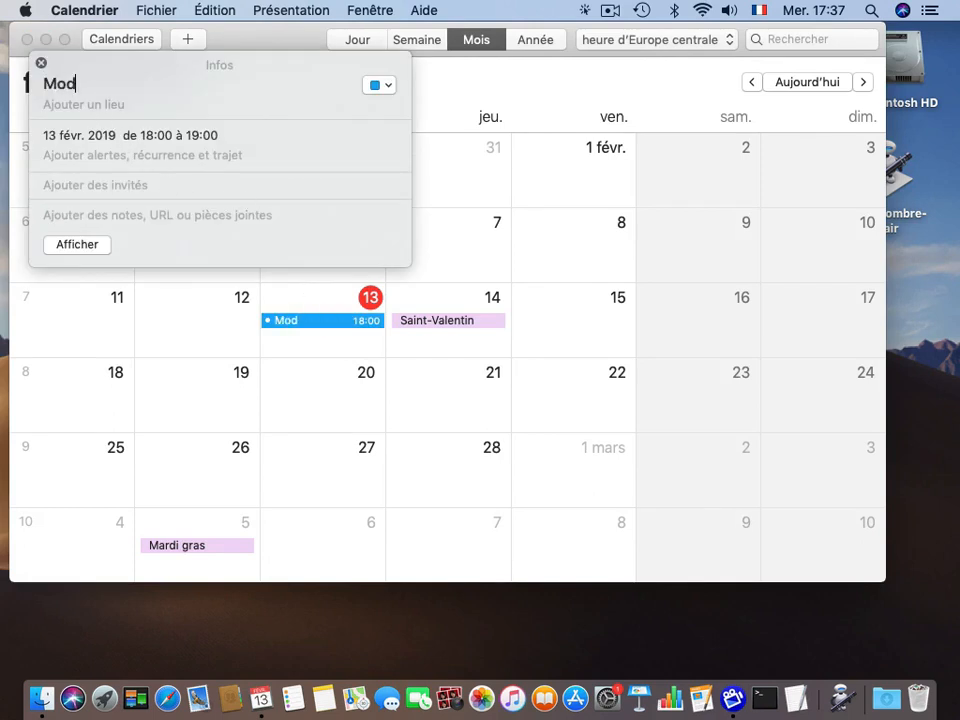
type("e Sombre-")
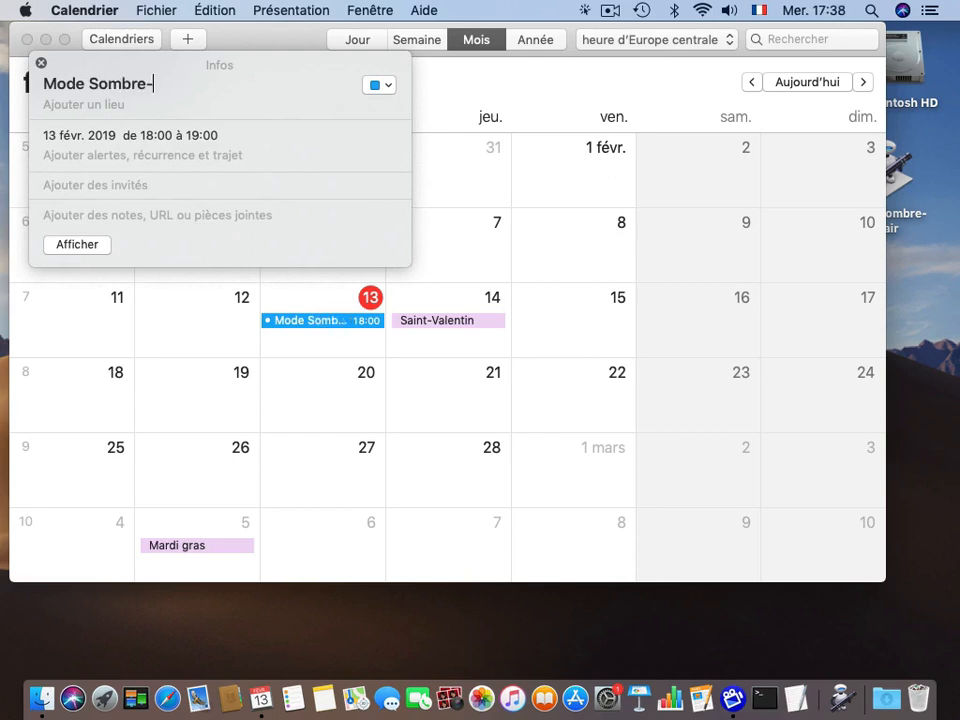
type("Clair")
- Expand the event's date and time details and give it a custom alert of type "Ouvrir le fichier"
left_click(84, 140)
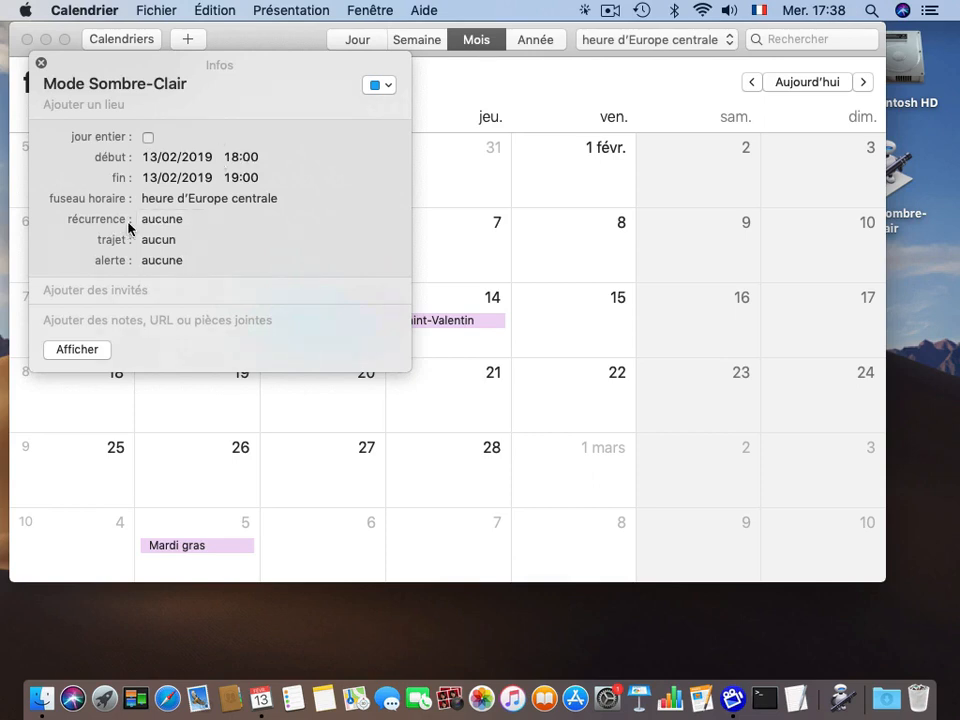
left_click(171, 222)
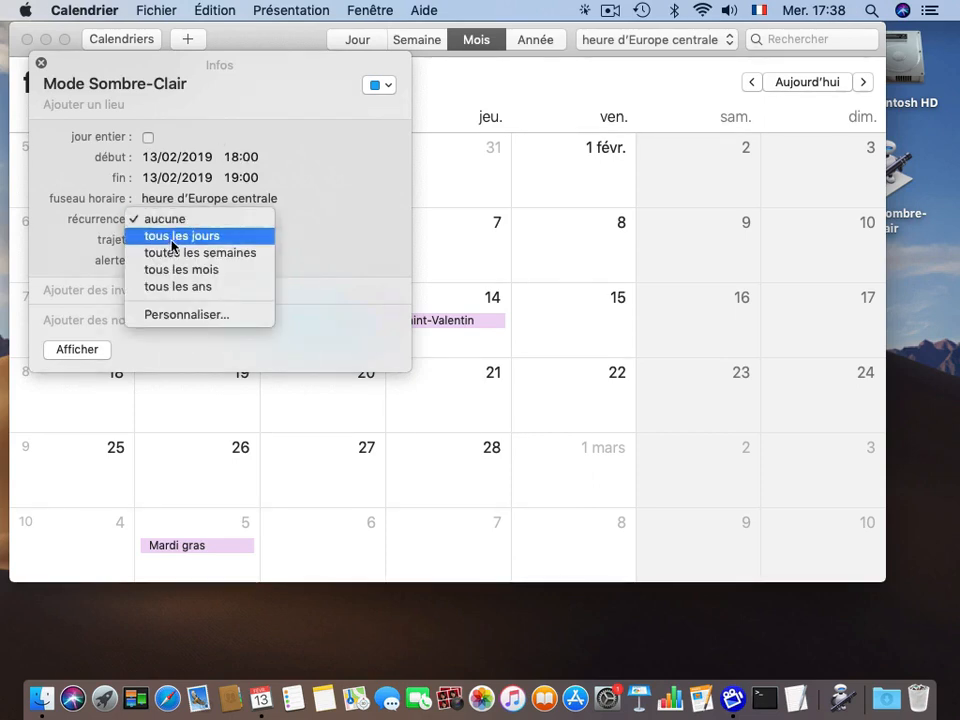
left_click(97, 229)
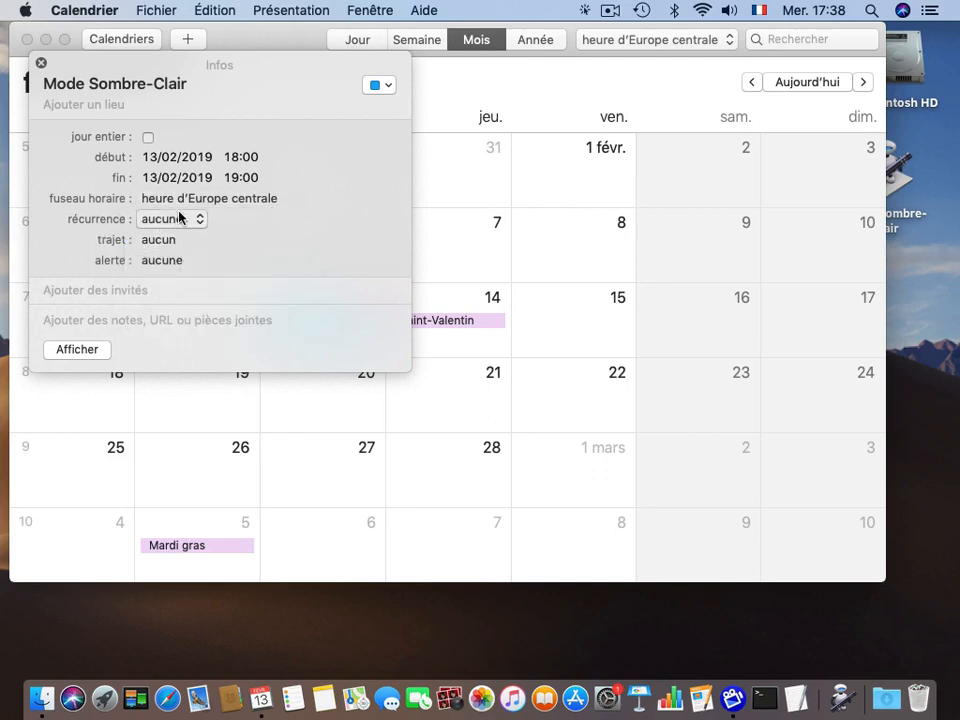
left_click(160, 261)
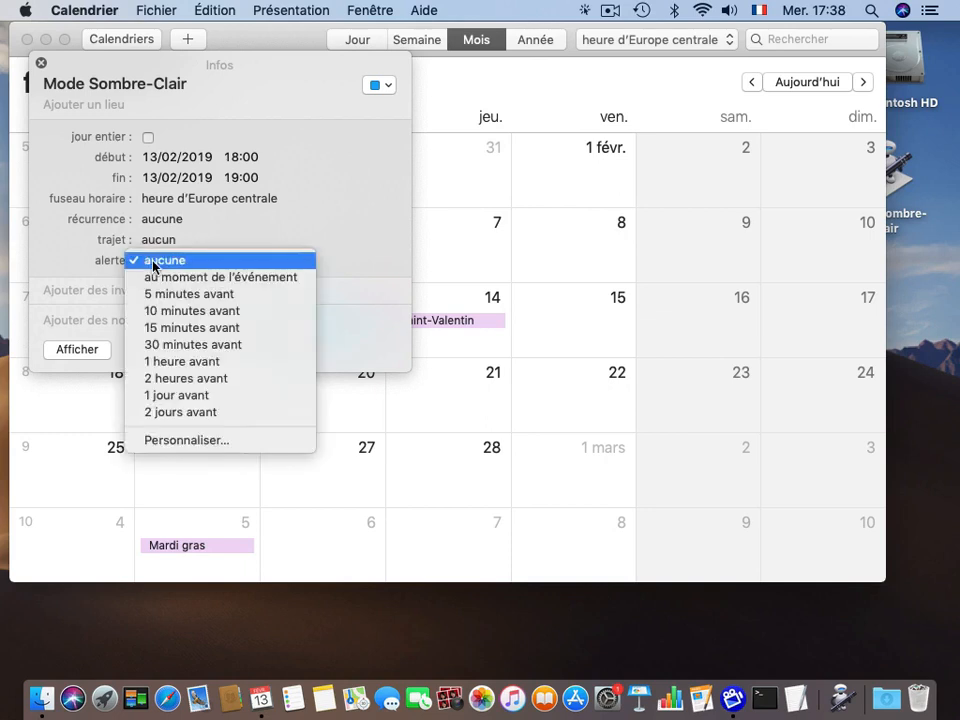
left_click(160, 441)
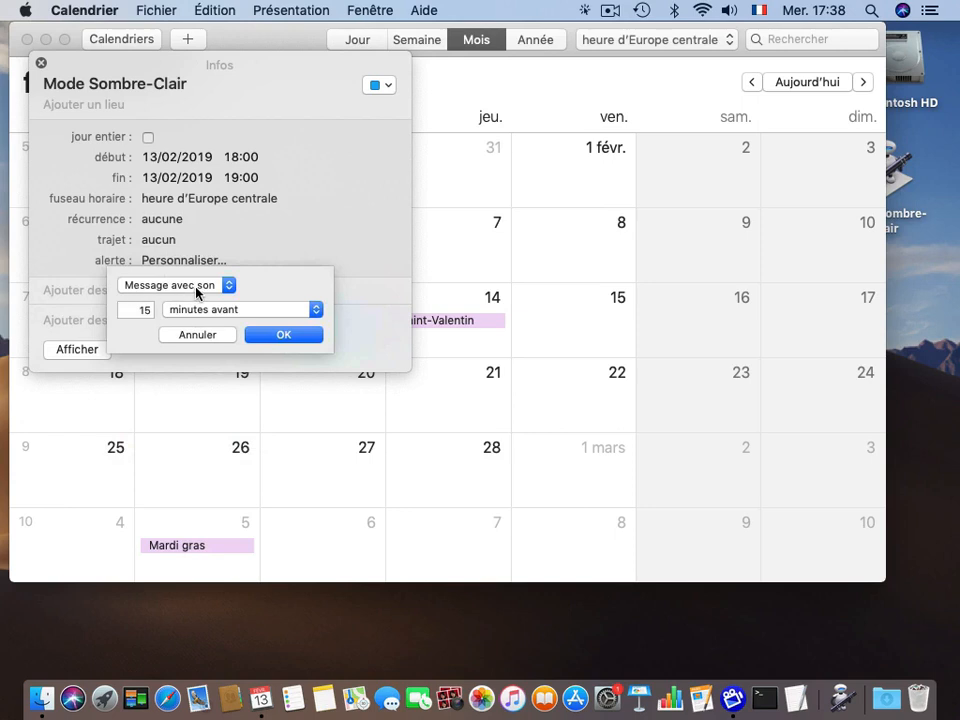
left_click(197, 288)
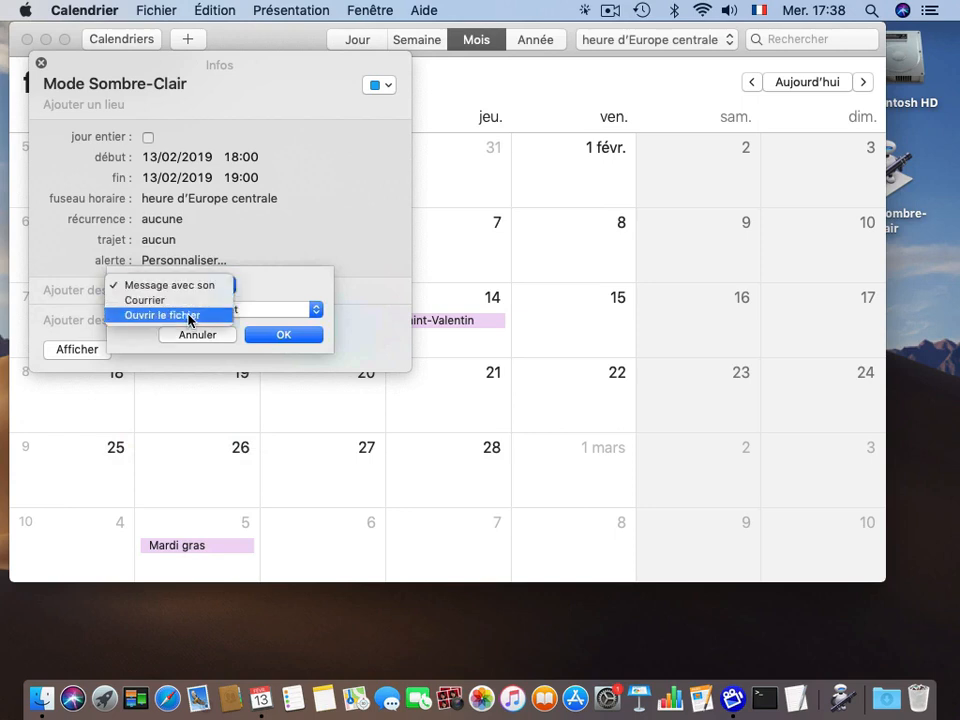
left_click(190, 315)
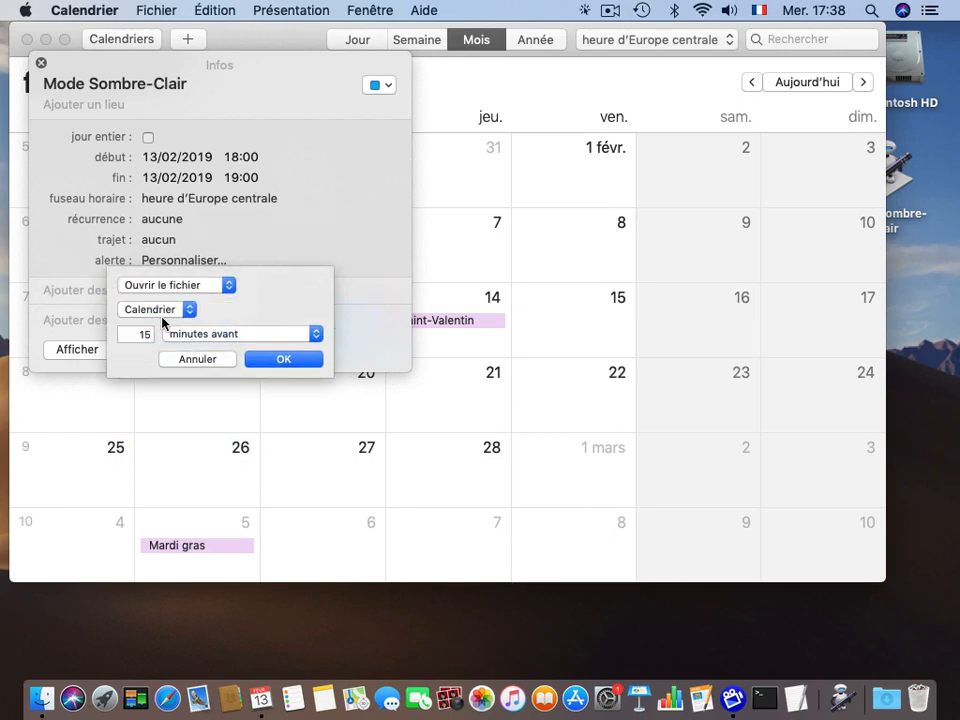
- Choose the Mode Sombre-Clair application from the Bureau folder as the file the alert opens
left_click(167, 314)
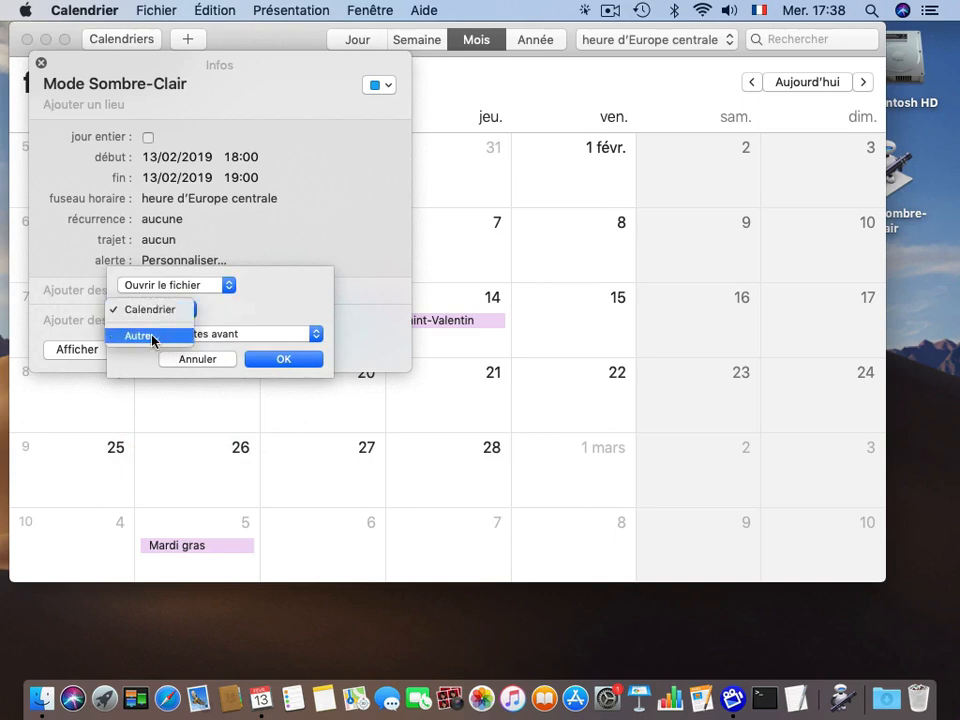
left_click(152, 336)
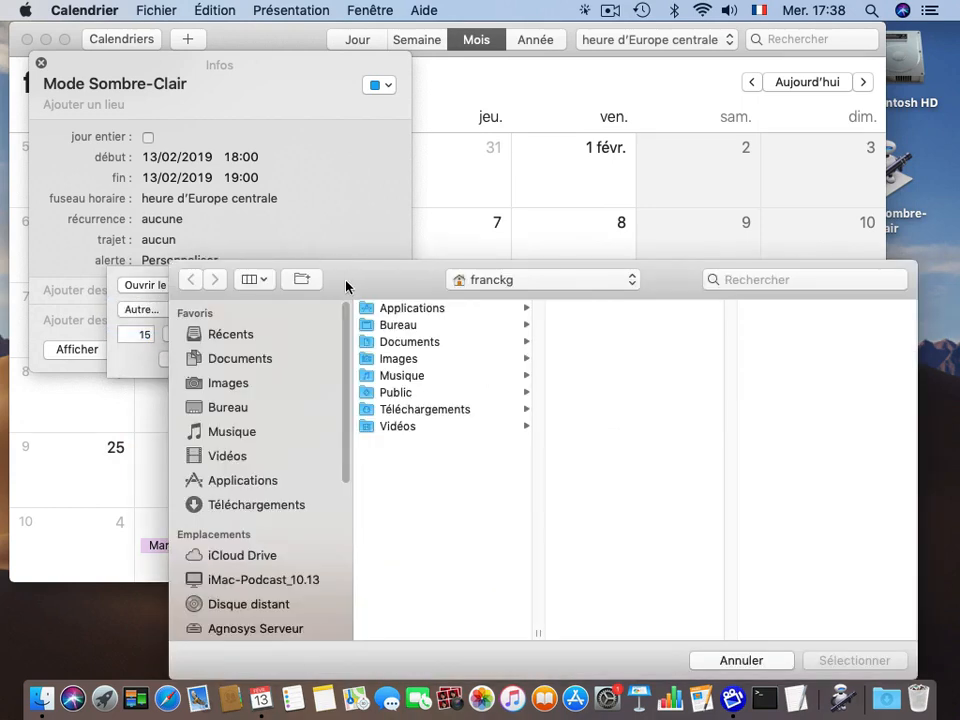
left_click(301, 407)
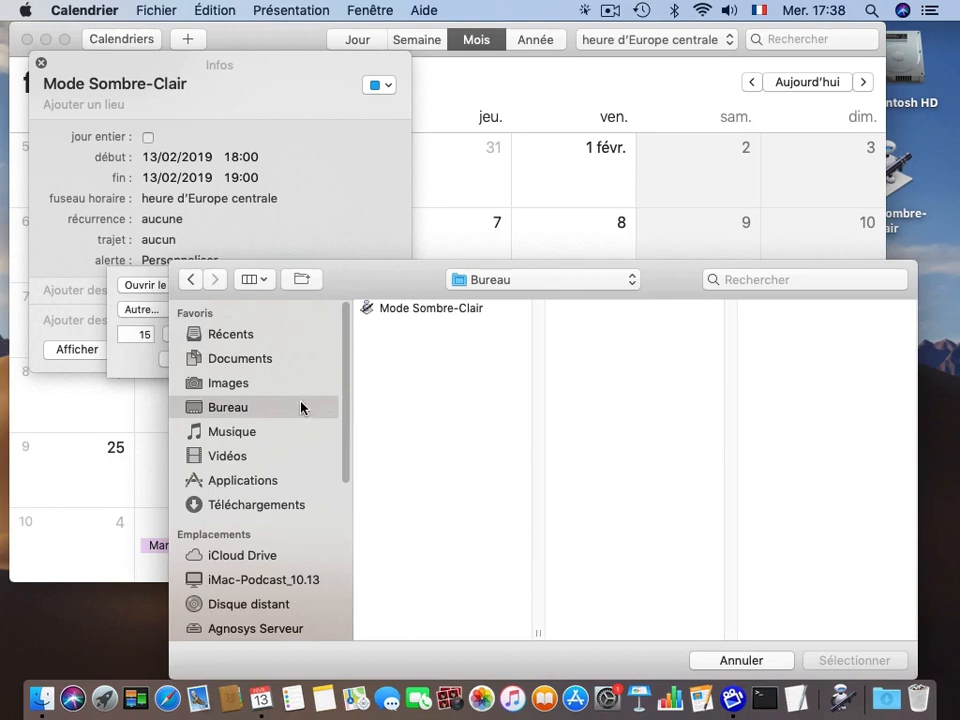
left_click(386, 312)
left_click(842, 660)
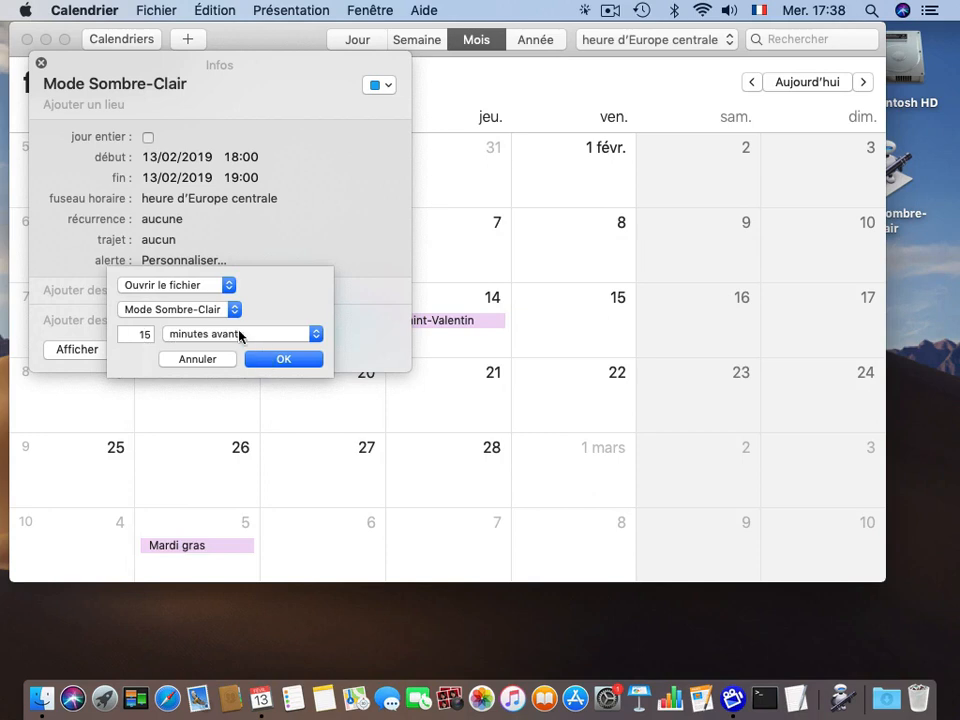
- Set the alert's timing to "au moment de l'événement" and confirm the custom alert
left_click(240, 336)
left_click(215, 317)
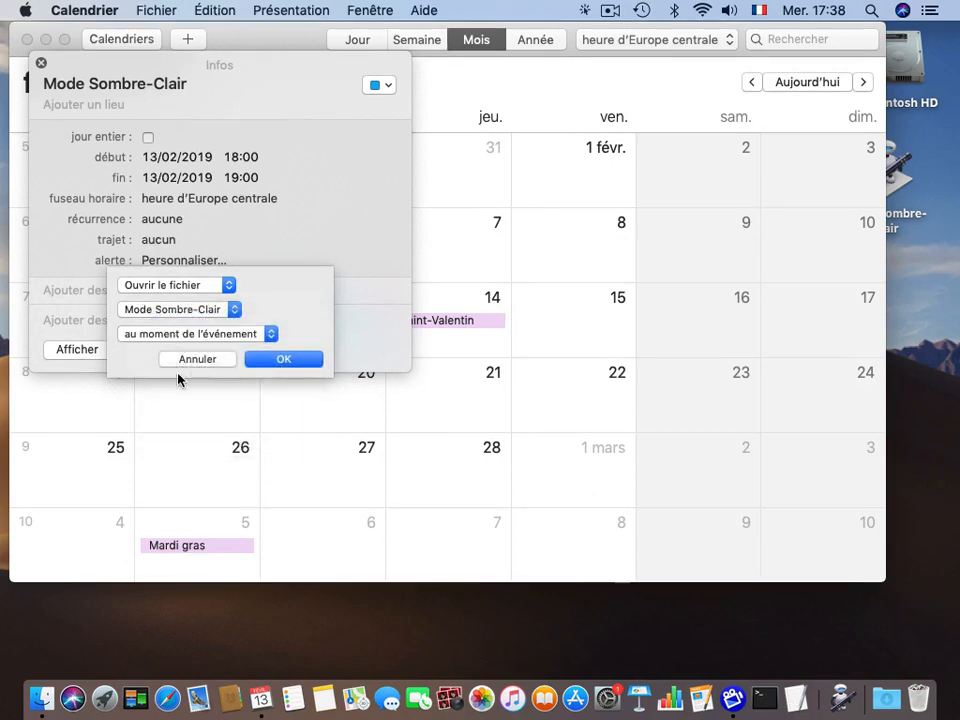
left_click(284, 360)
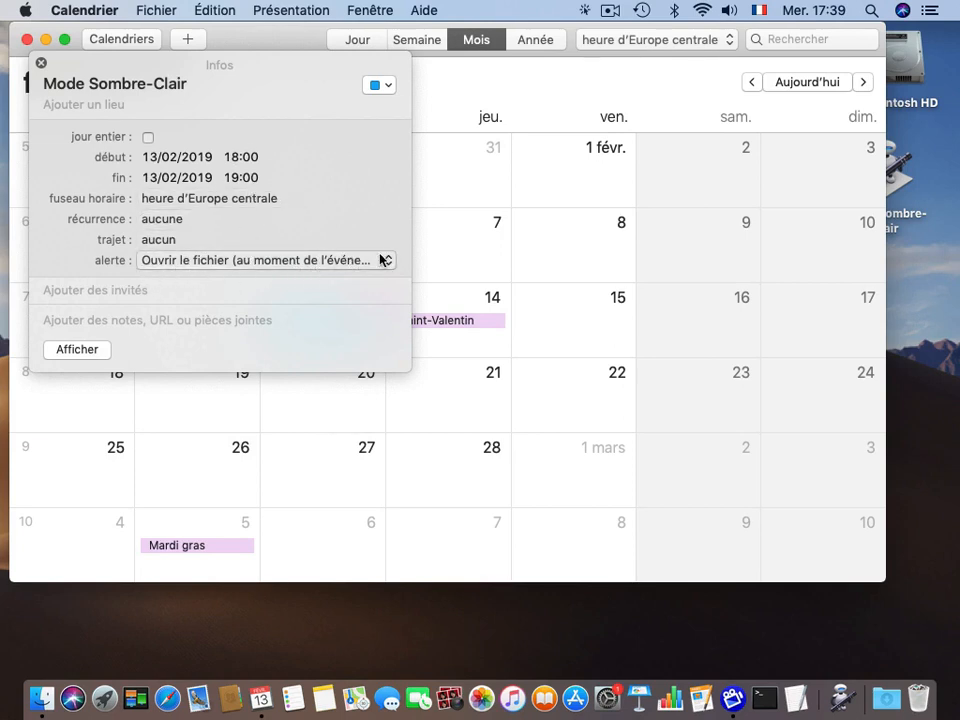
- Add a second alert entry to the Mode Sombre-Clair event, keeping the first alert as it is
left_click(172, 262)
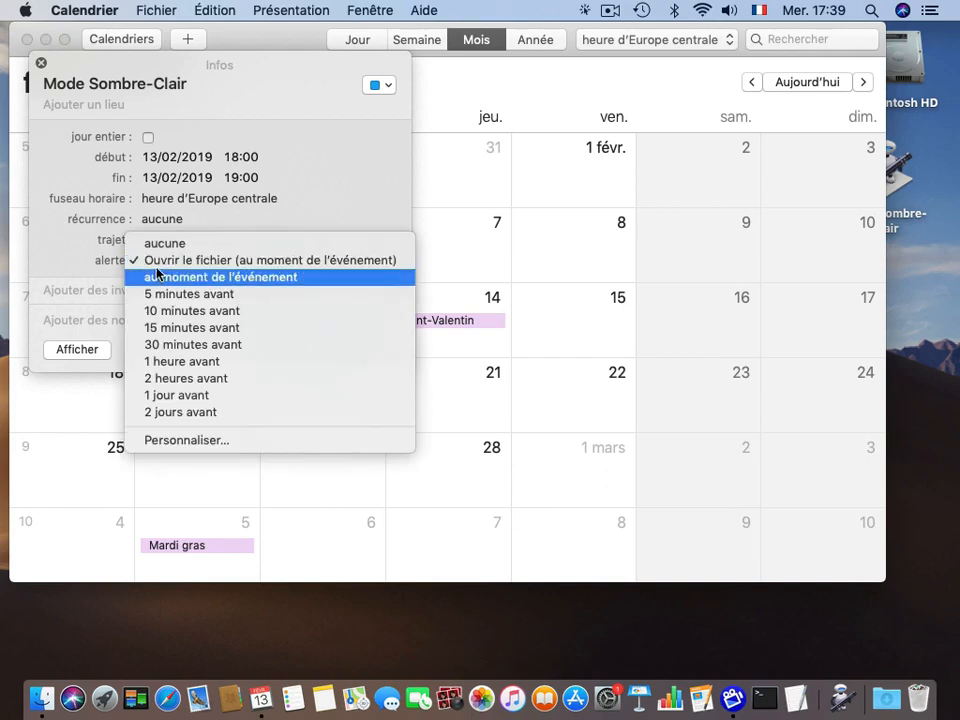
left_click(101, 223)
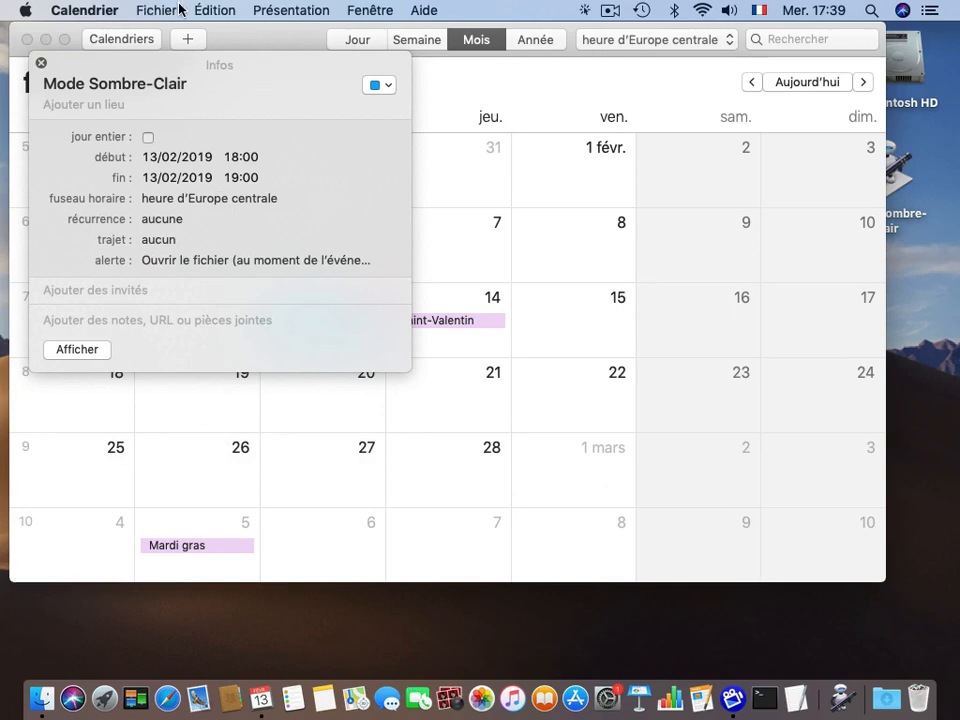
mouse_move(165, 261)
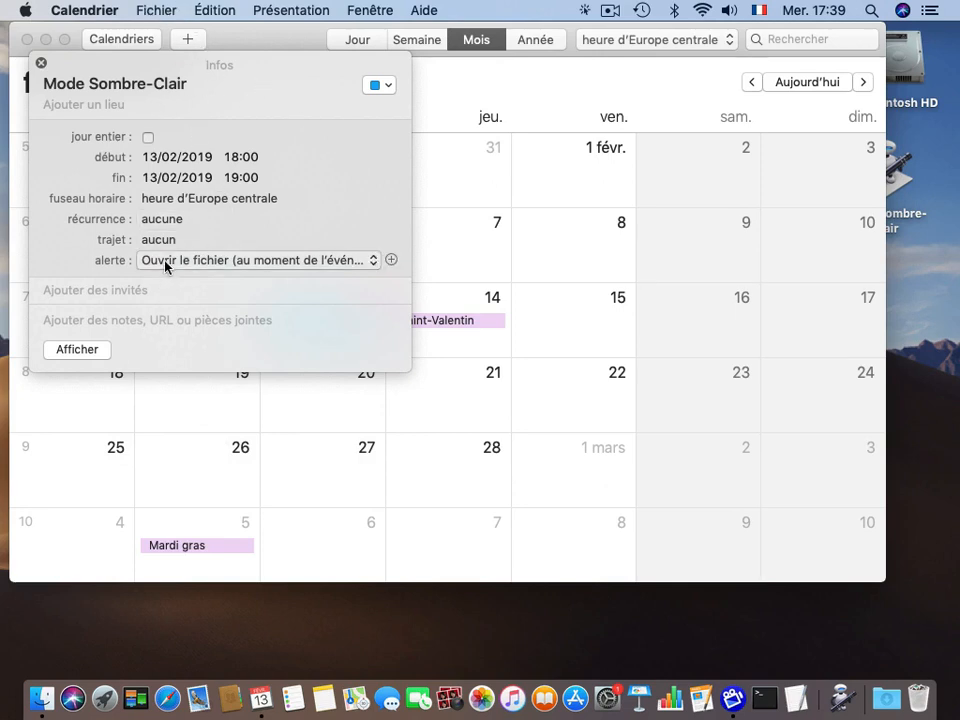
left_click(392, 262)
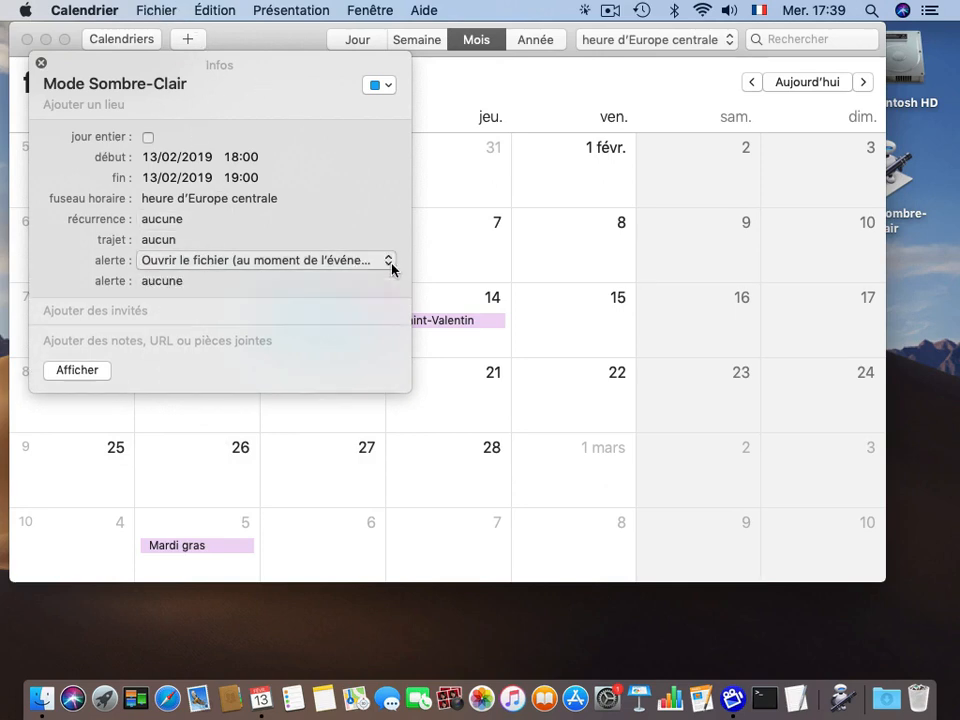
- Make the second alert of the Mode Sombre-Clair event a custom alert of type "Ouvrir le fichier"
left_click(165, 281)
left_click(166, 297)
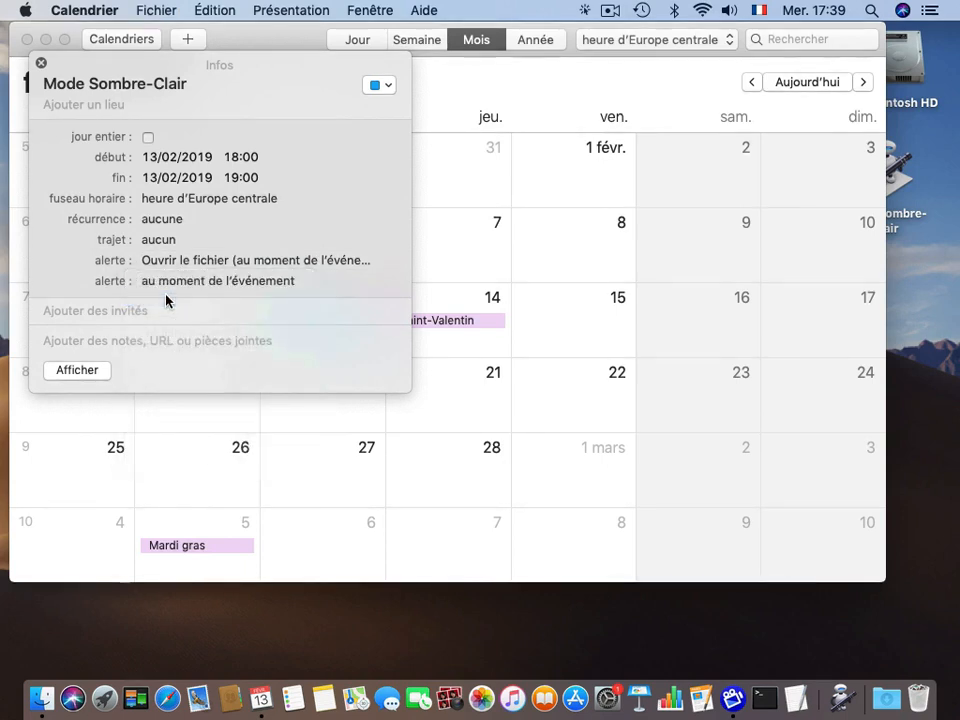
left_click(207, 282)
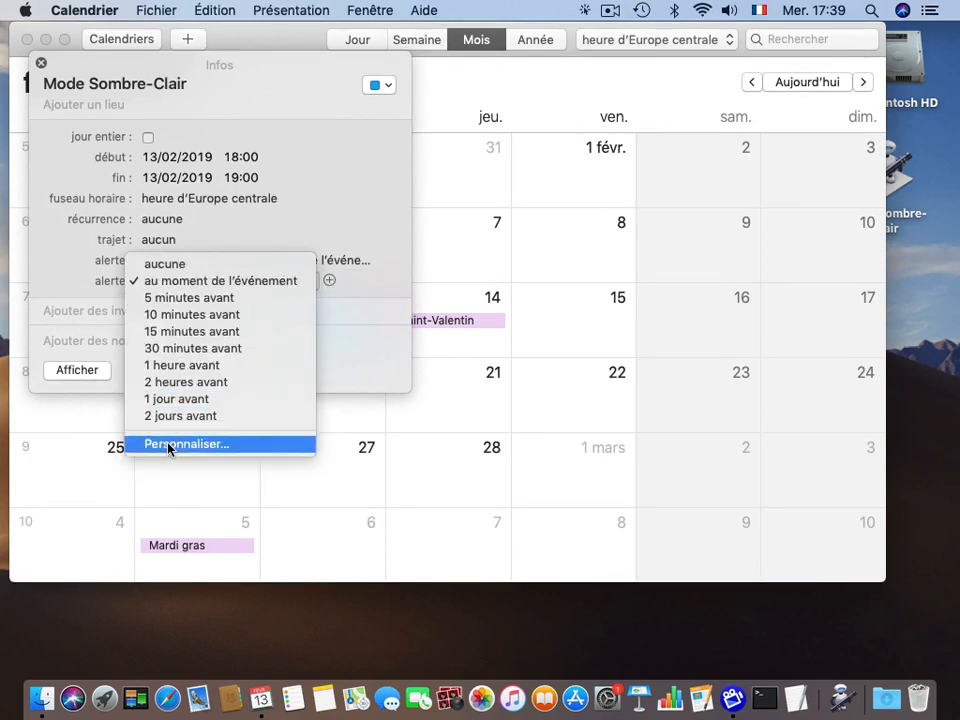
left_click(176, 444)
left_click(176, 311)
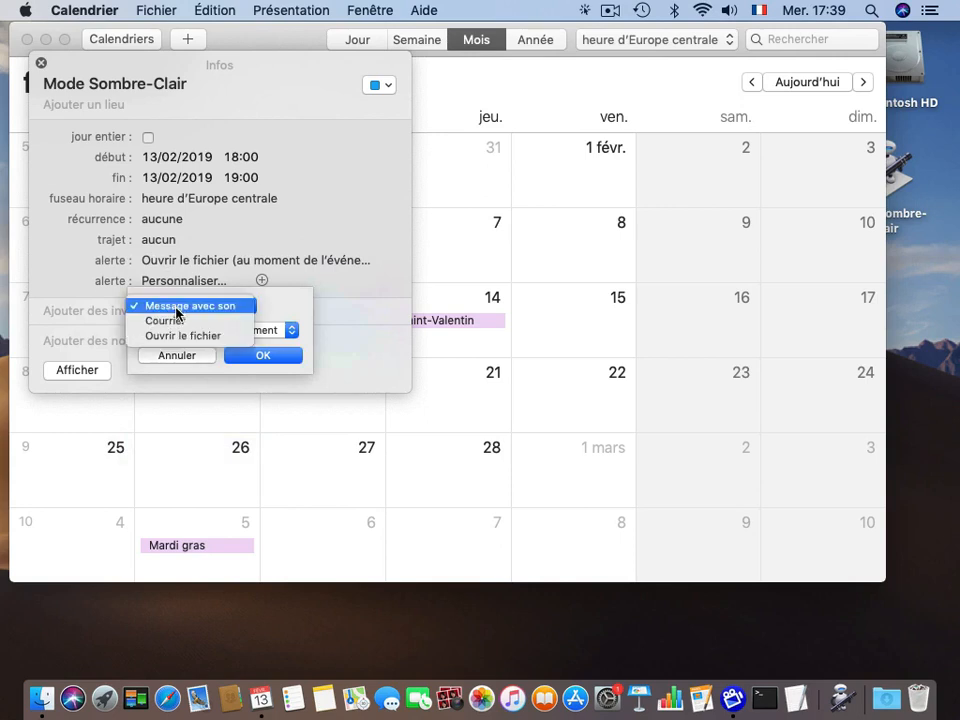
left_click(173, 338)
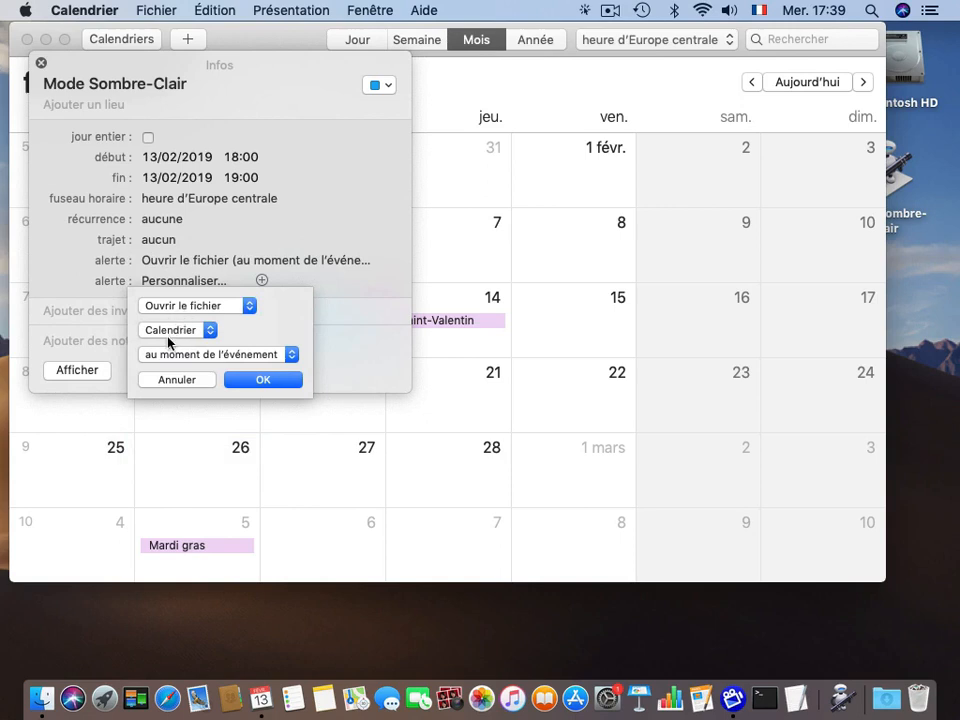
- Choose the Mode Sombre-Clair application from the Bureau folder as the second alert's file and confirm the custom alert
left_click(172, 330)
left_click(171, 354)
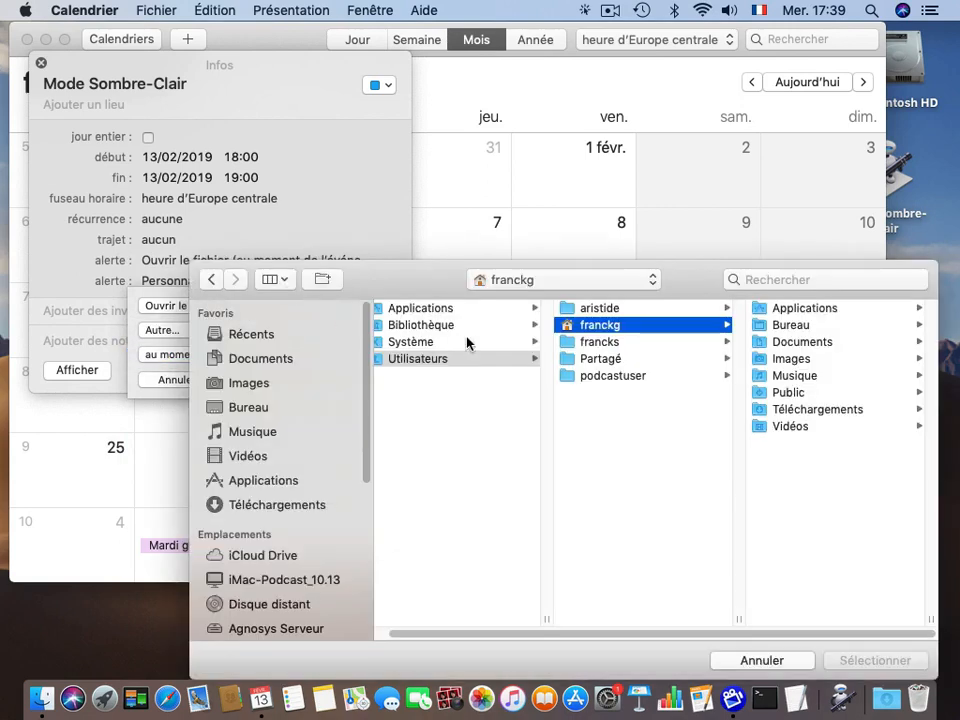
left_click(242, 408)
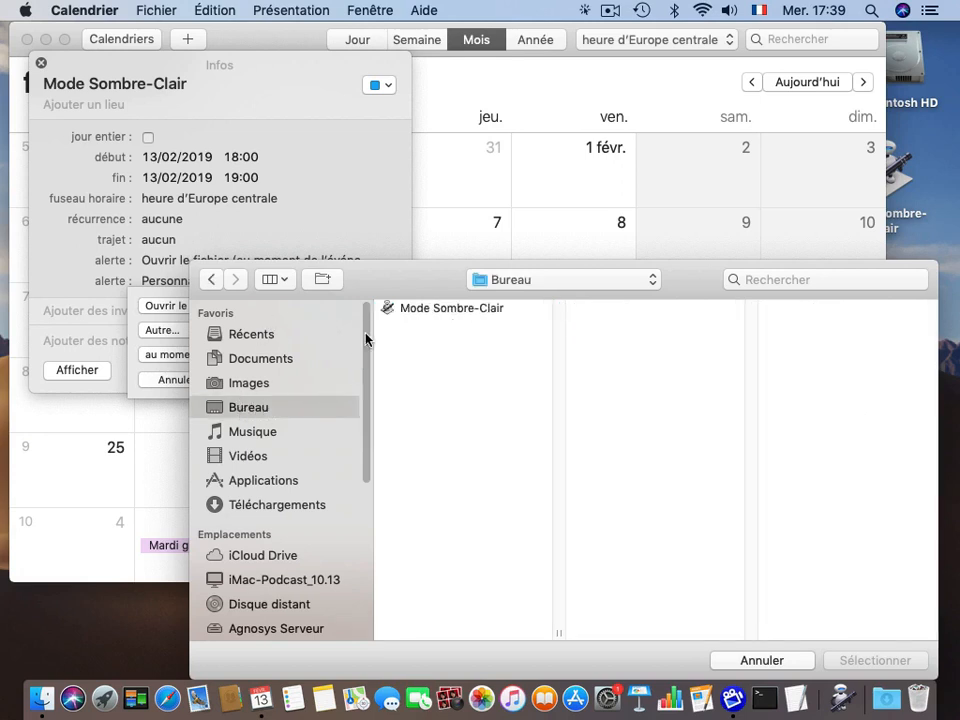
left_click(401, 312)
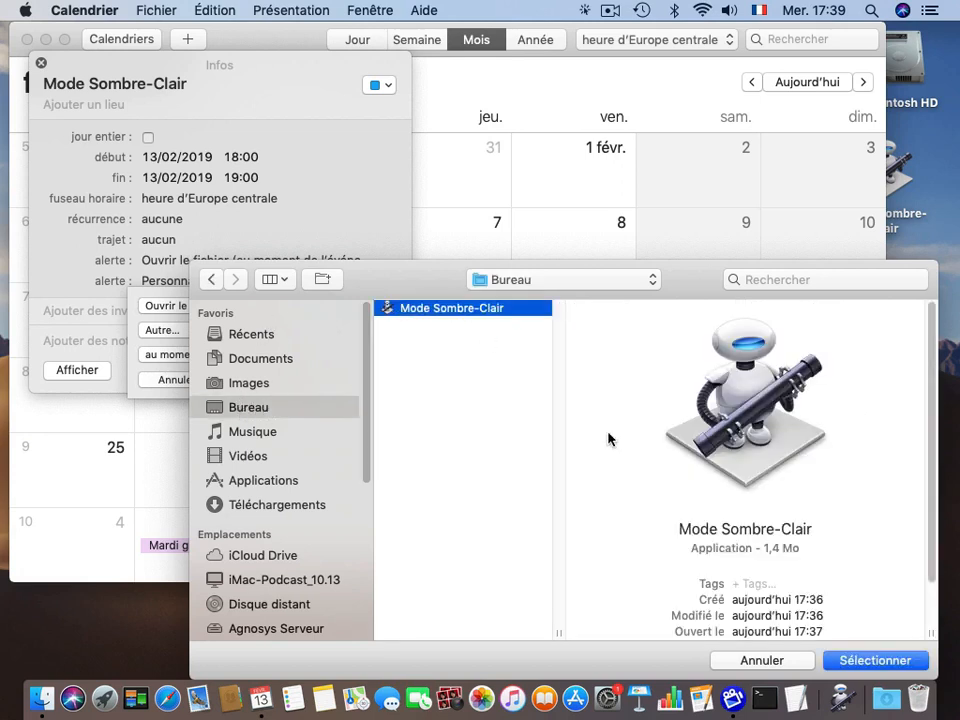
left_click(868, 662)
left_click(255, 381)
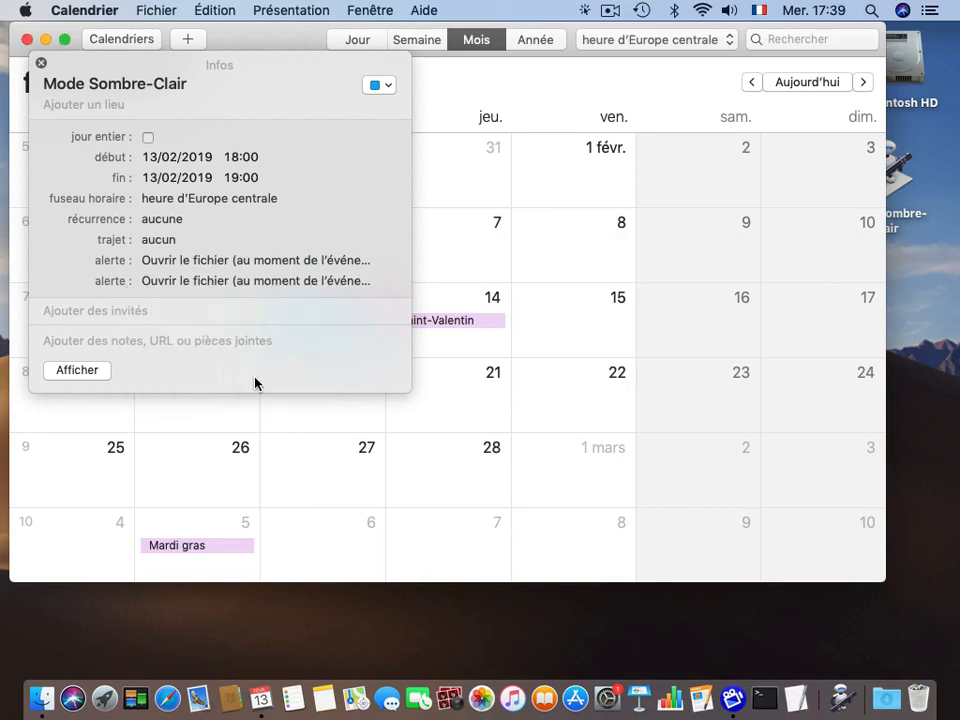
- Reopen the second alert's custom settings, set its timing to 10 "heures après" and confirm
left_click(193, 263)
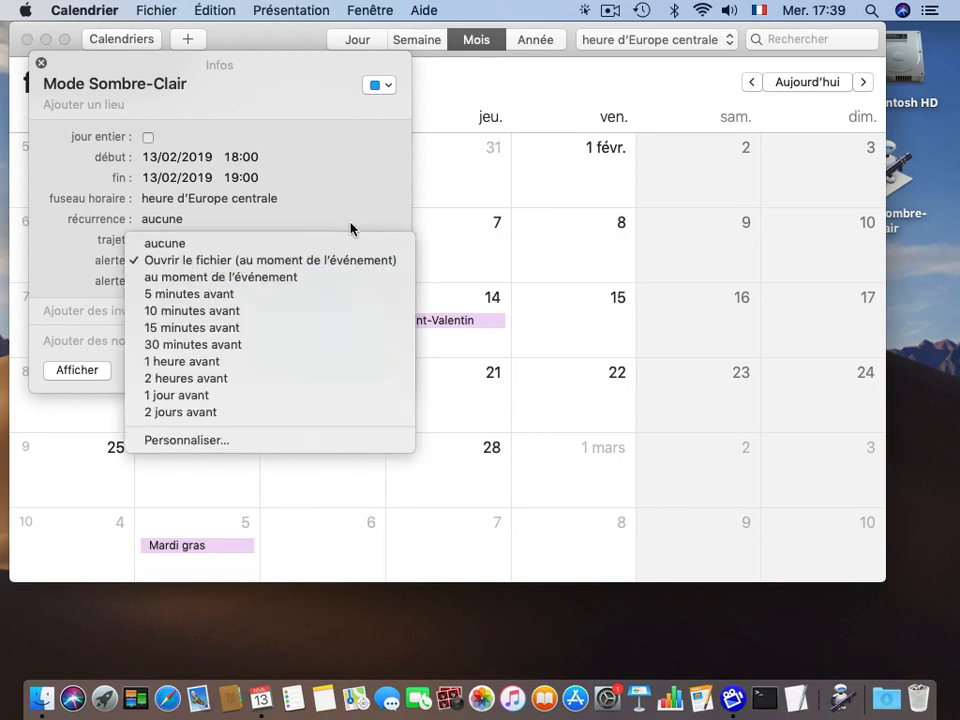
left_click(352, 222)
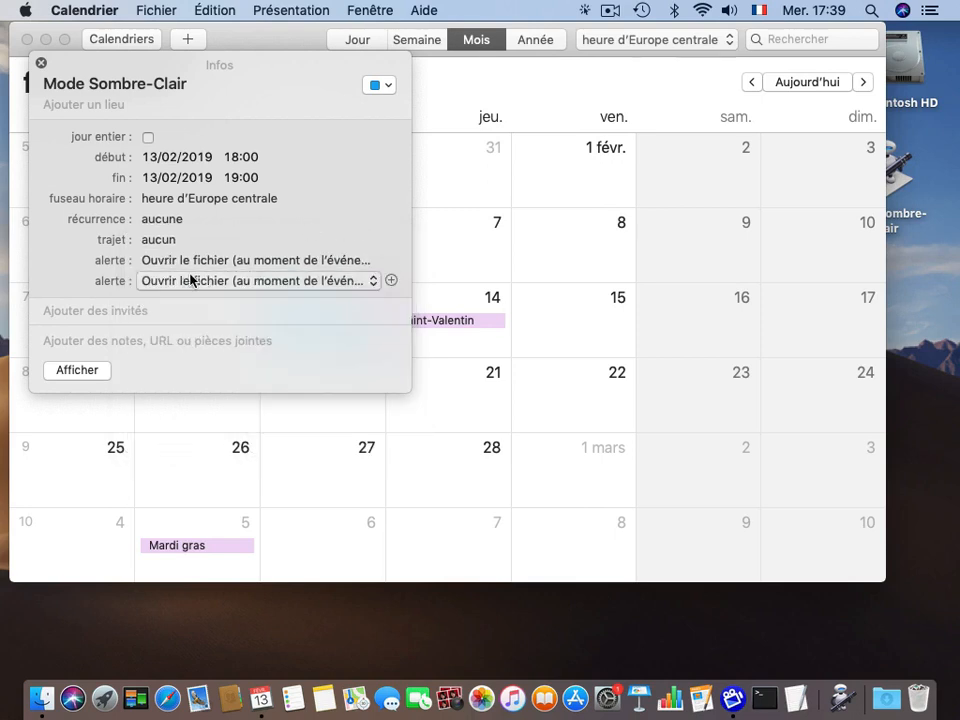
left_click(190, 279)
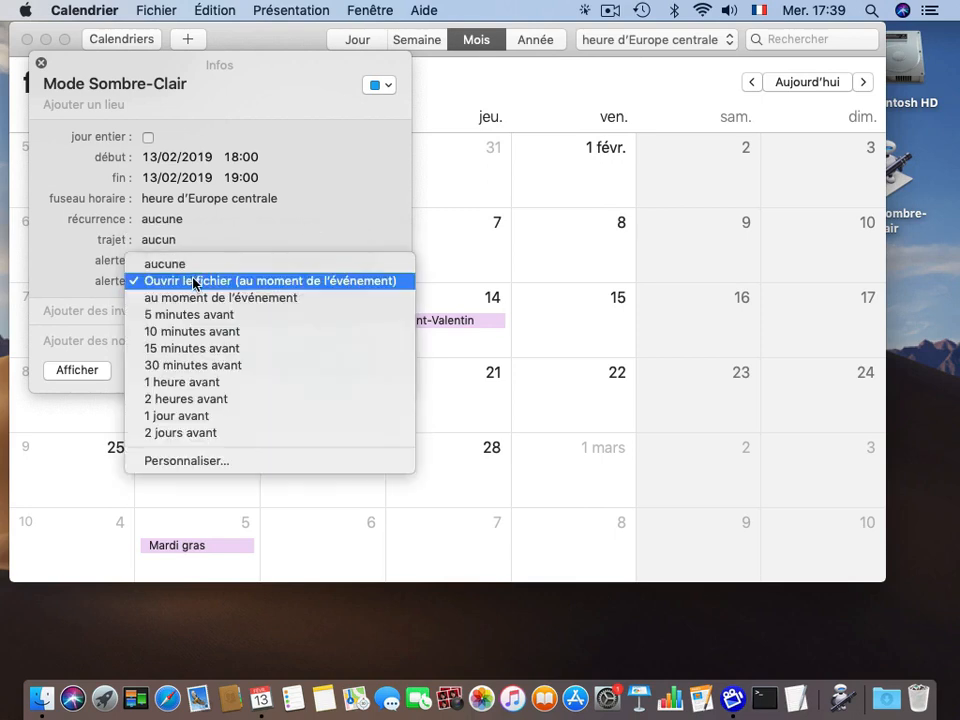
left_click(190, 460)
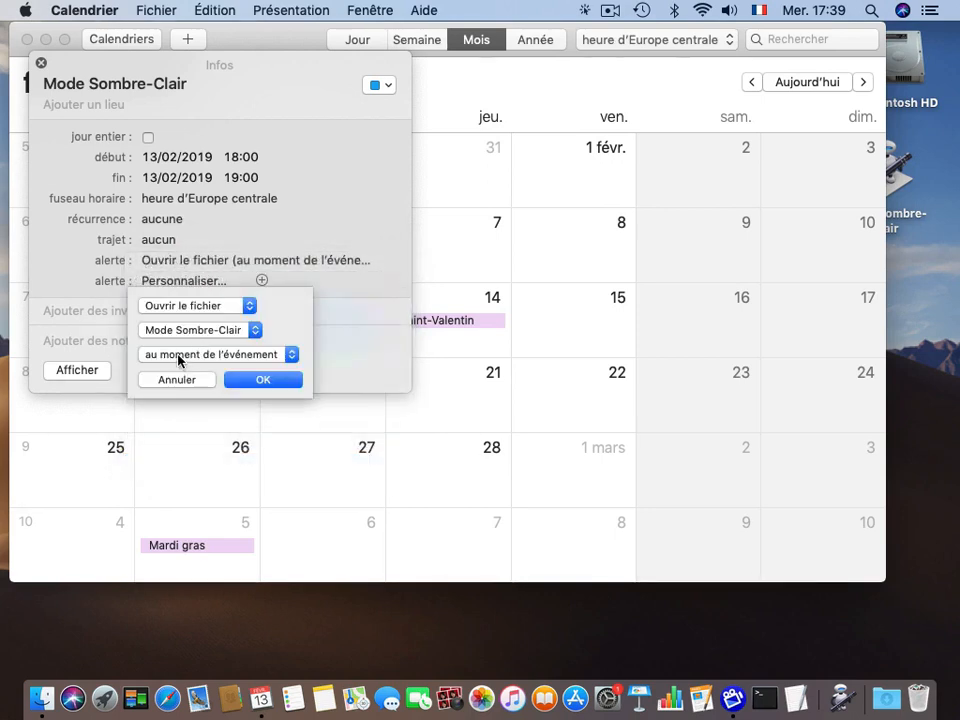
left_click(179, 356)
left_click(181, 377)
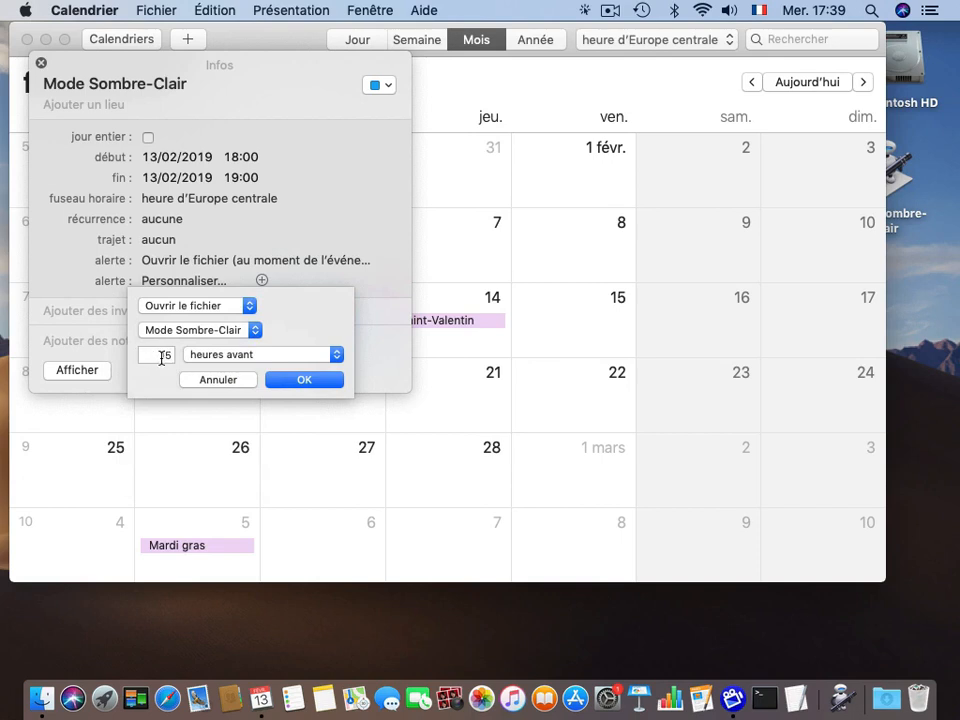
double_click(156, 355)
left_click(231, 356)
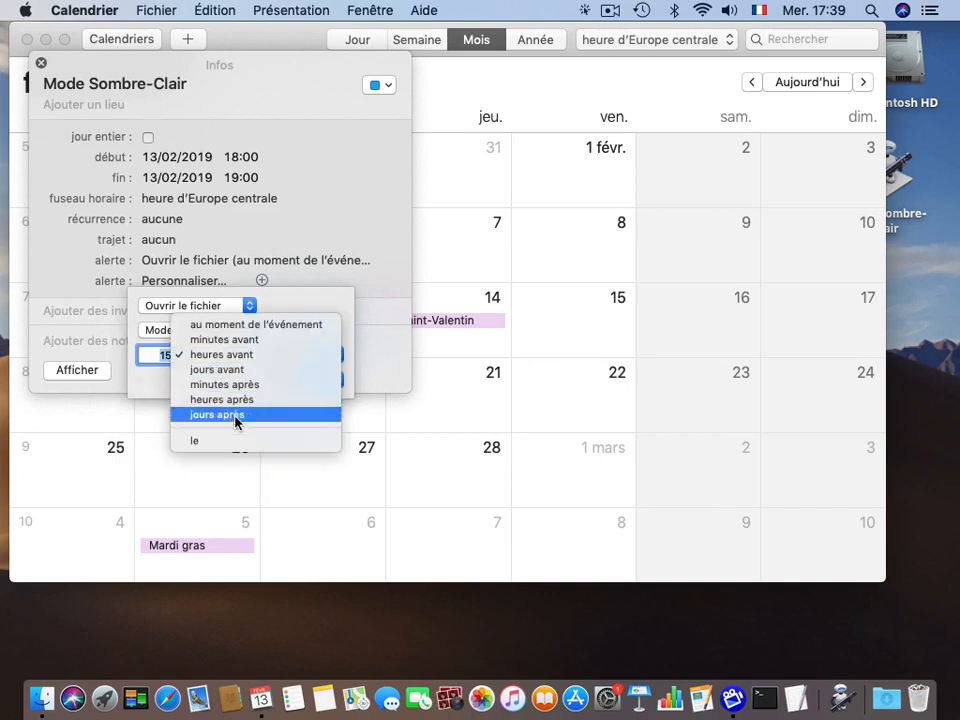
left_click(238, 400)
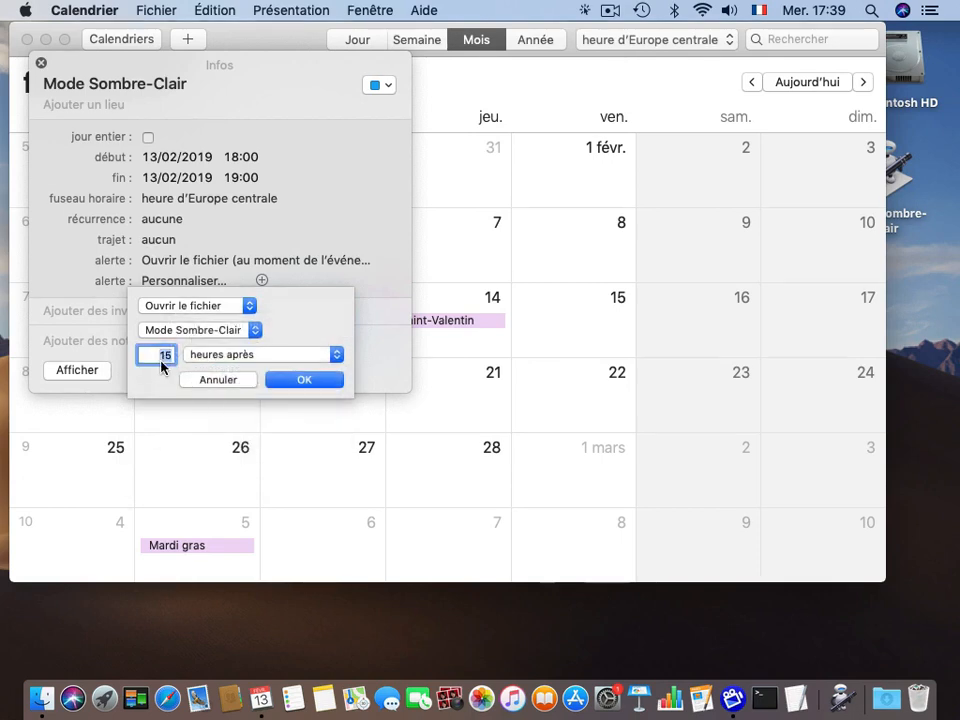
type("10")
left_click(309, 381)
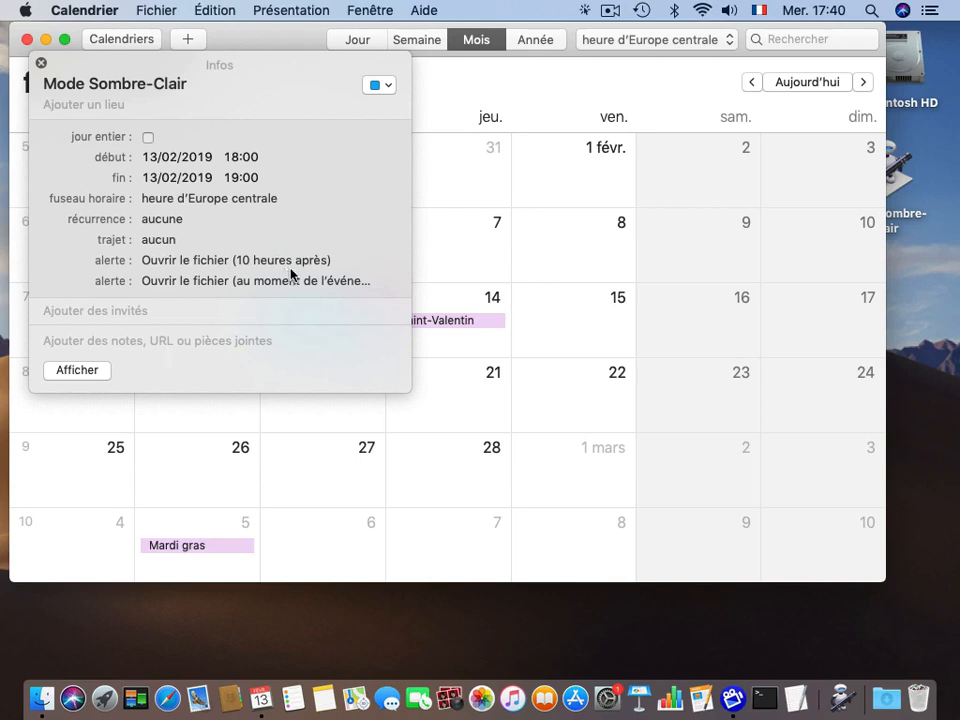
- Review the recurrence options for the Mode Sombre-Clair event without choosing one, and close the event's details
left_click(158, 219)
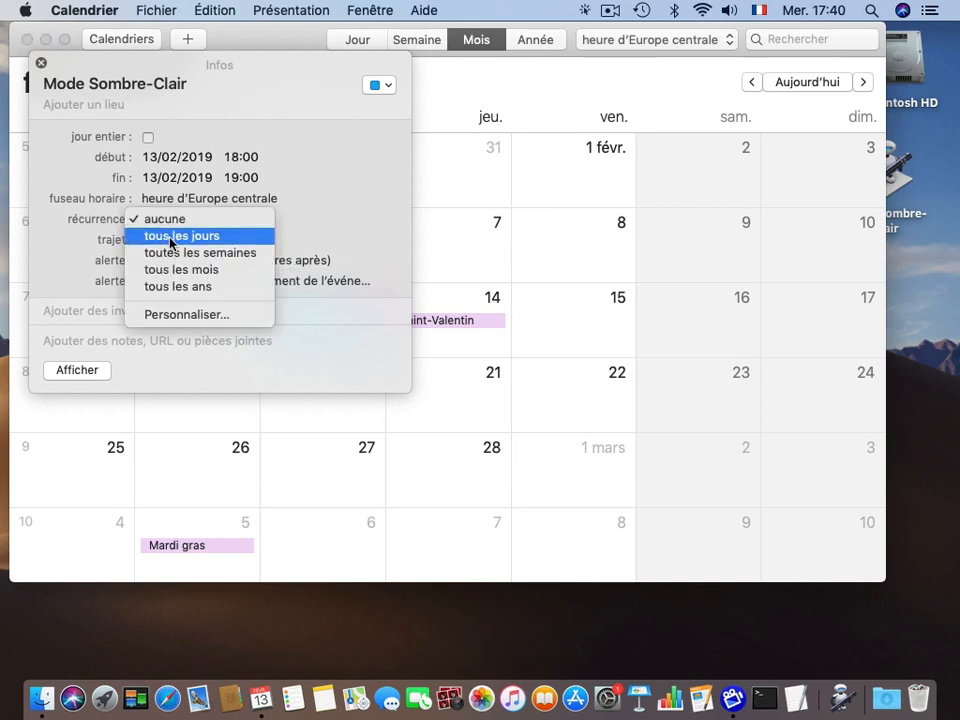
left_click(306, 229)
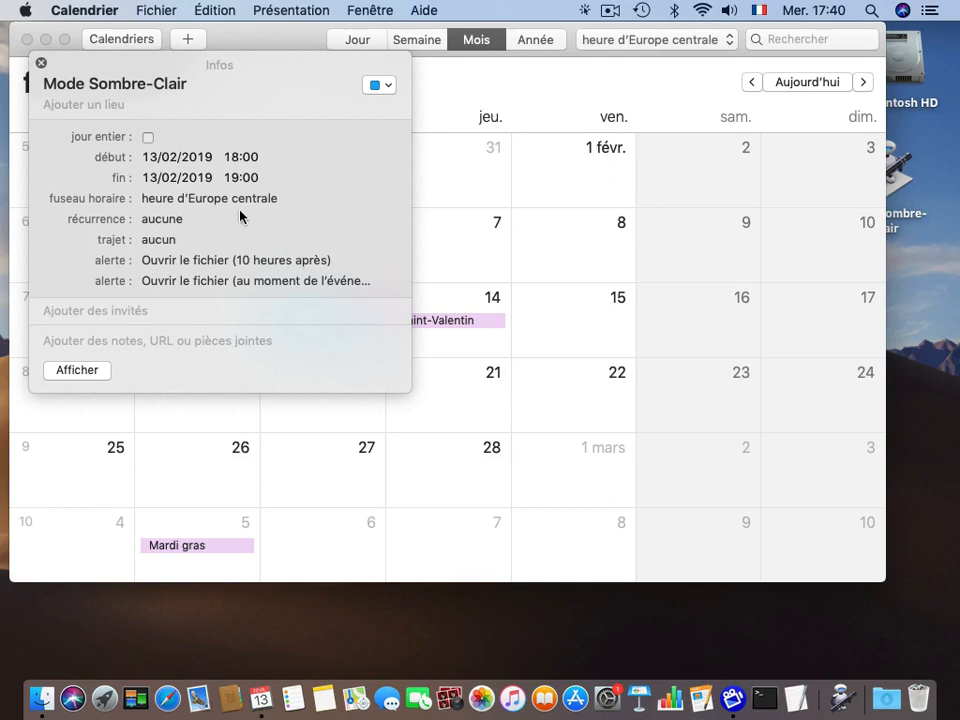
left_click(40, 64)
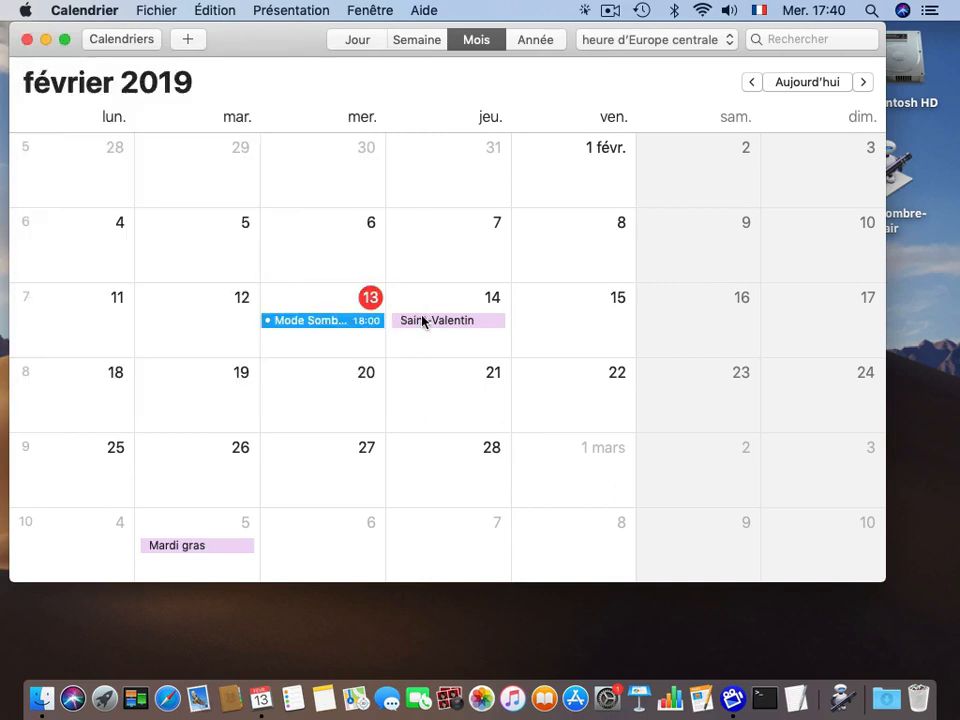